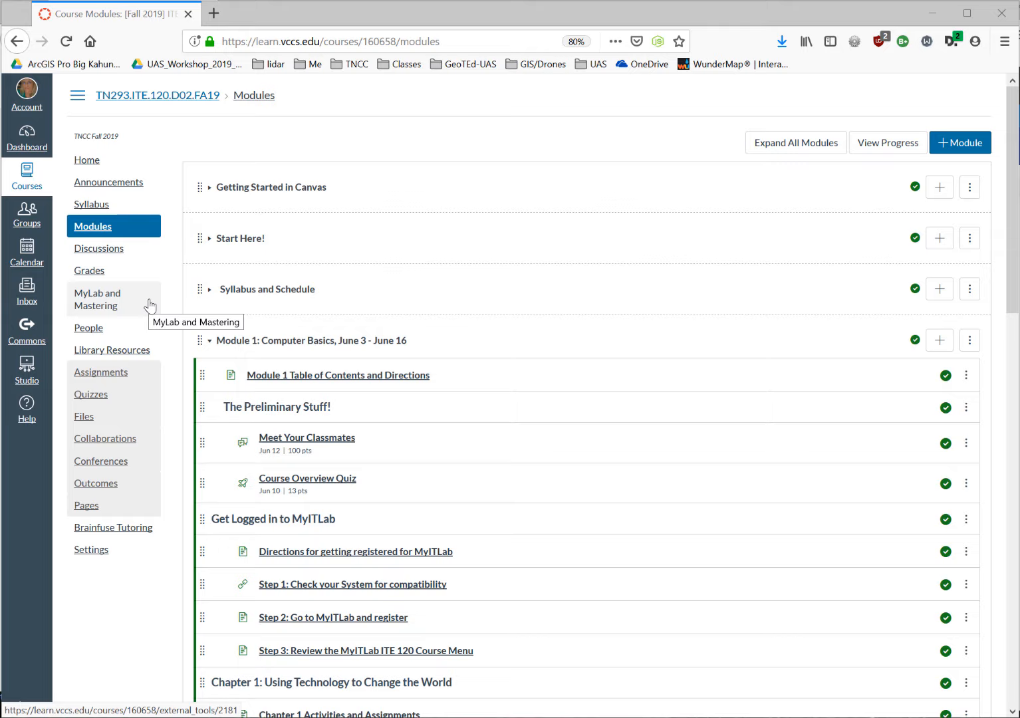
# Open the course's assignments list and delete the empty Quizzes assignment group
pyautogui.click(118, 378)
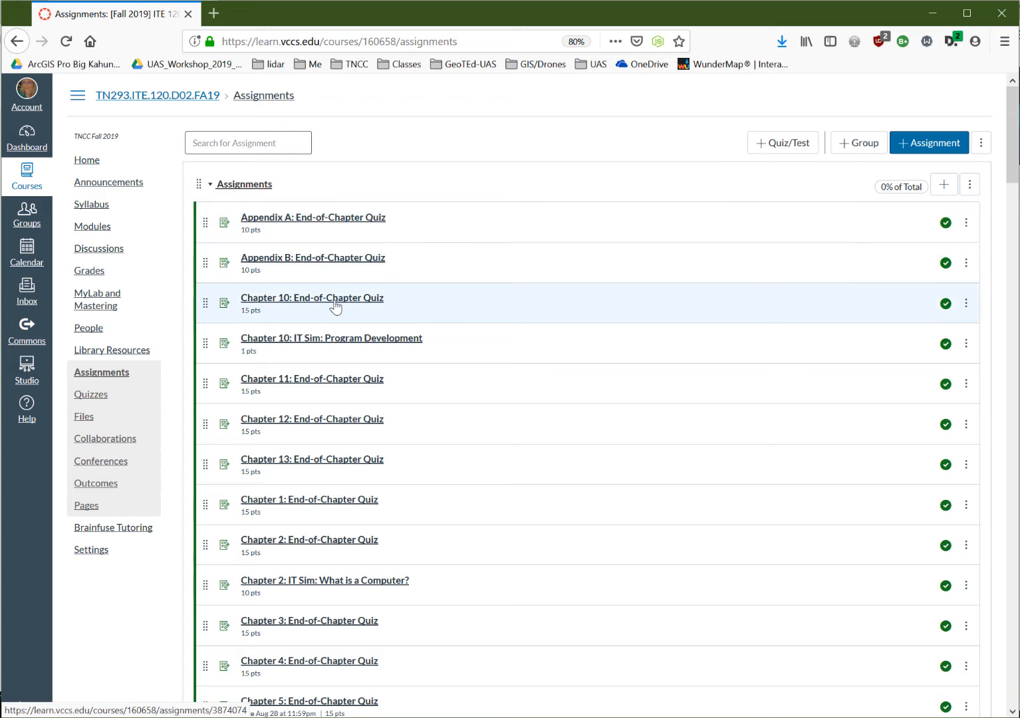
pyautogui.scroll(-5, 404, 597)
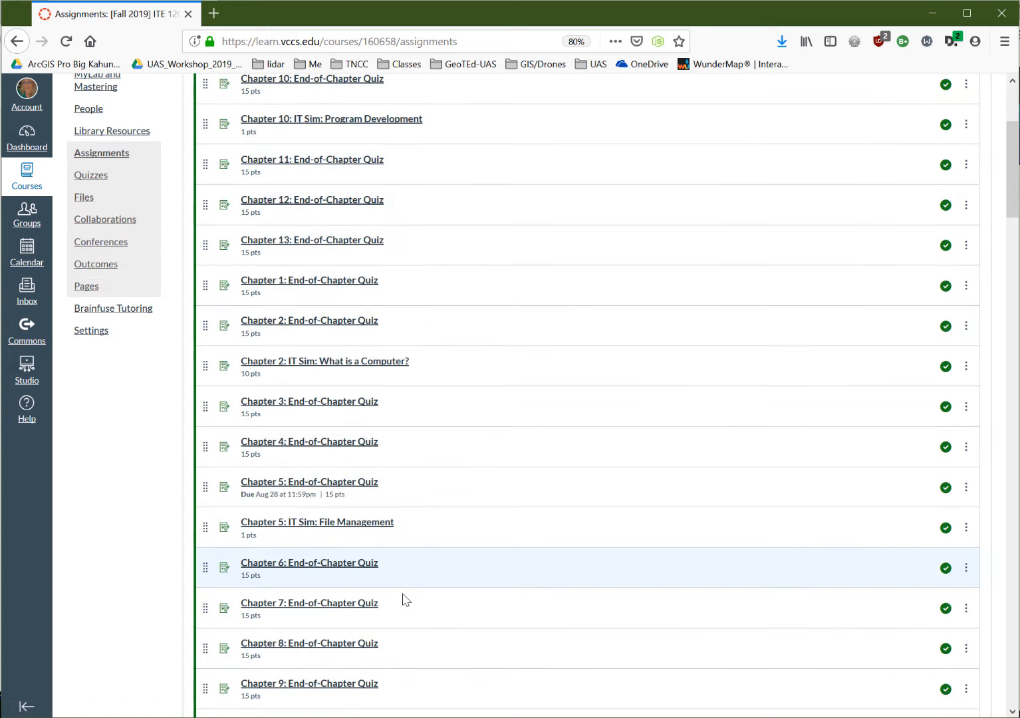
pyautogui.scroll(-3, 438, 597)
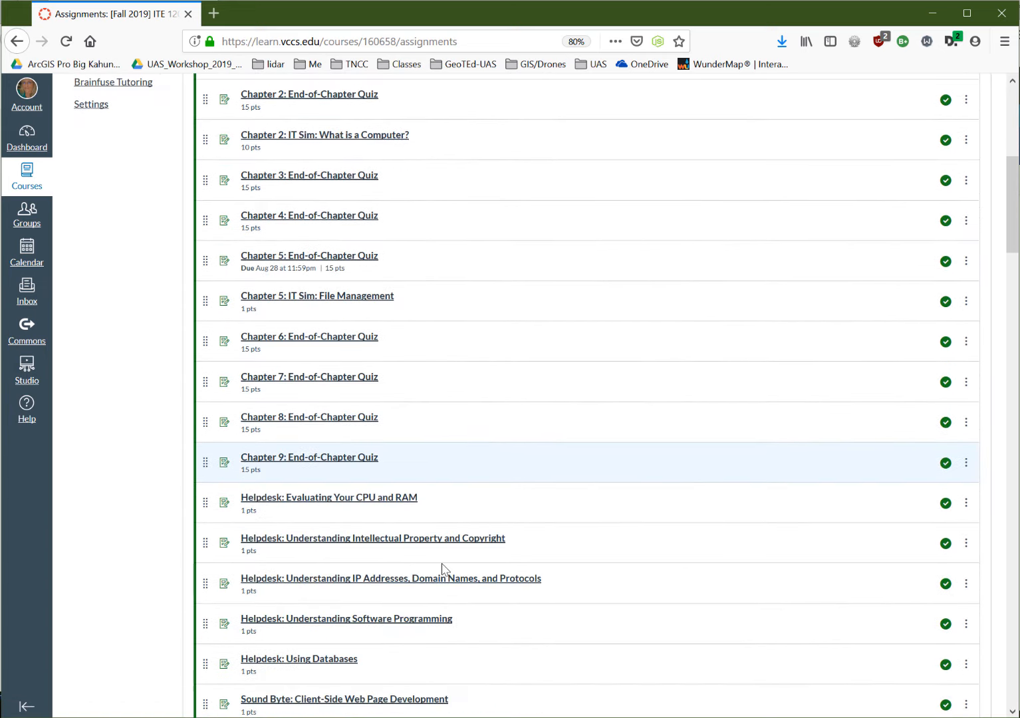
pyautogui.scroll(-10, 439, 568)
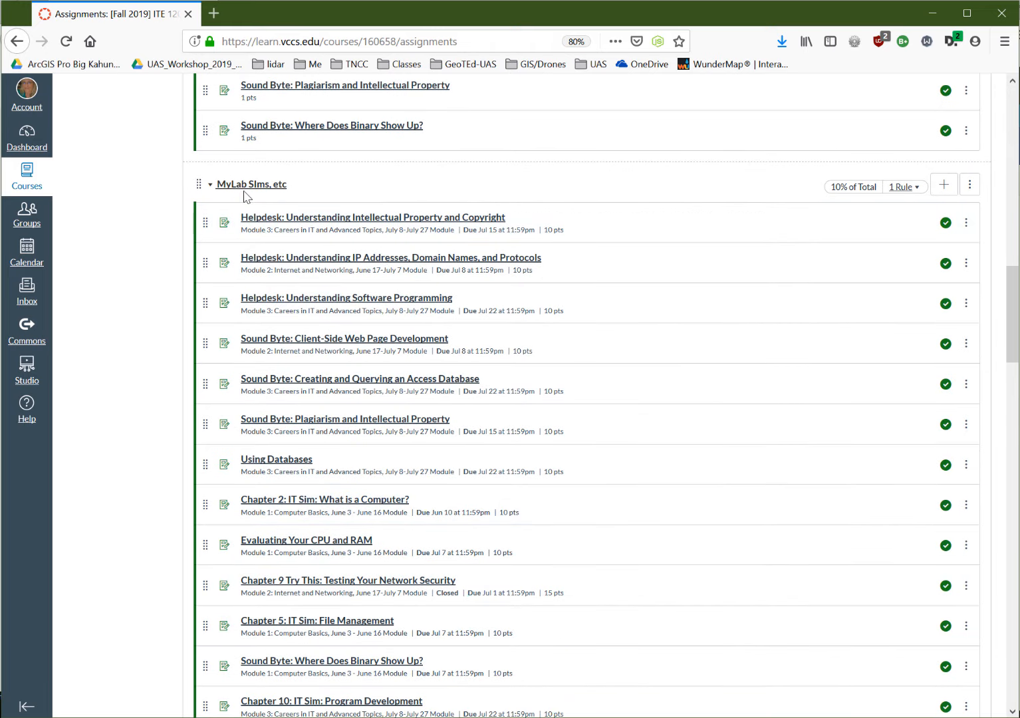
pyautogui.scroll(-7, 615, 483)
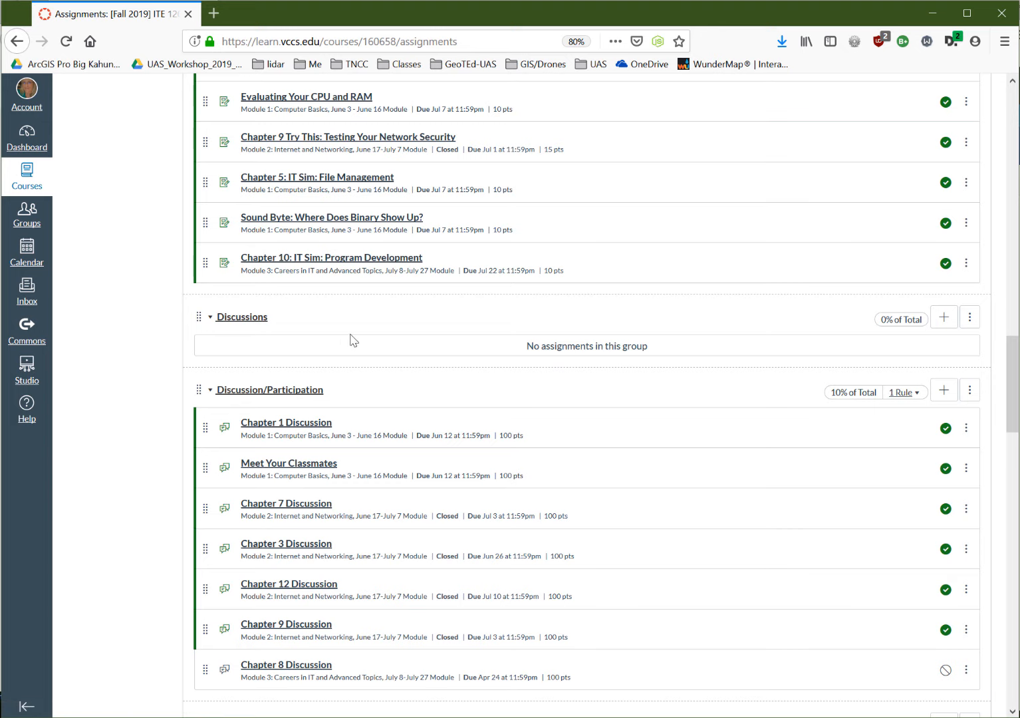
pyautogui.scroll(-3, 455, 406)
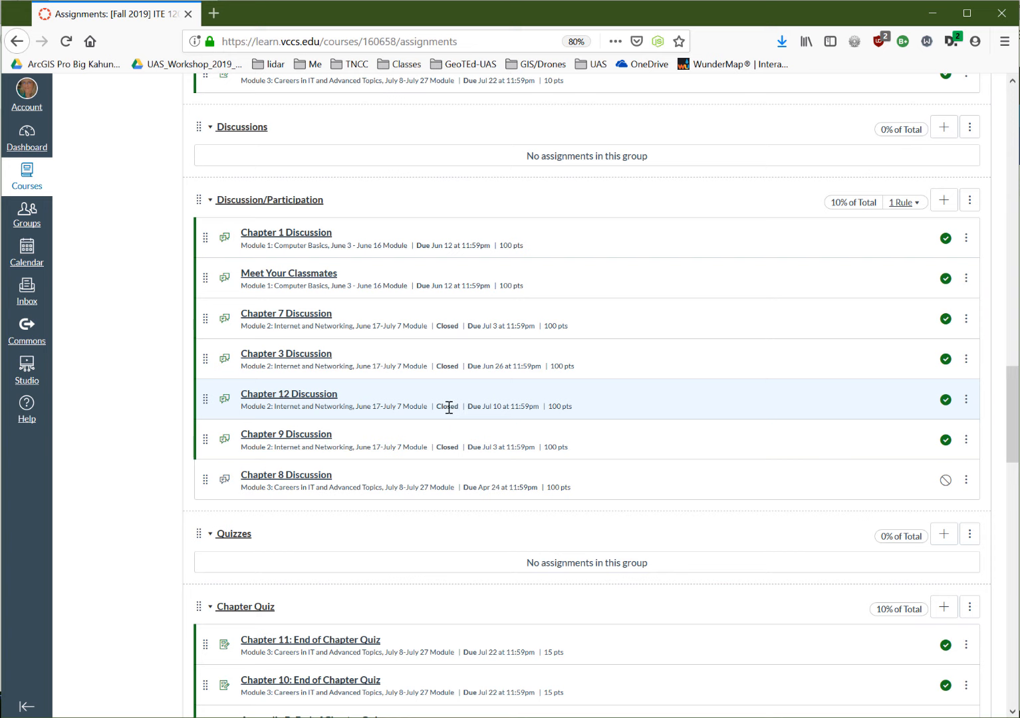
pyautogui.scroll(-3, 449, 406)
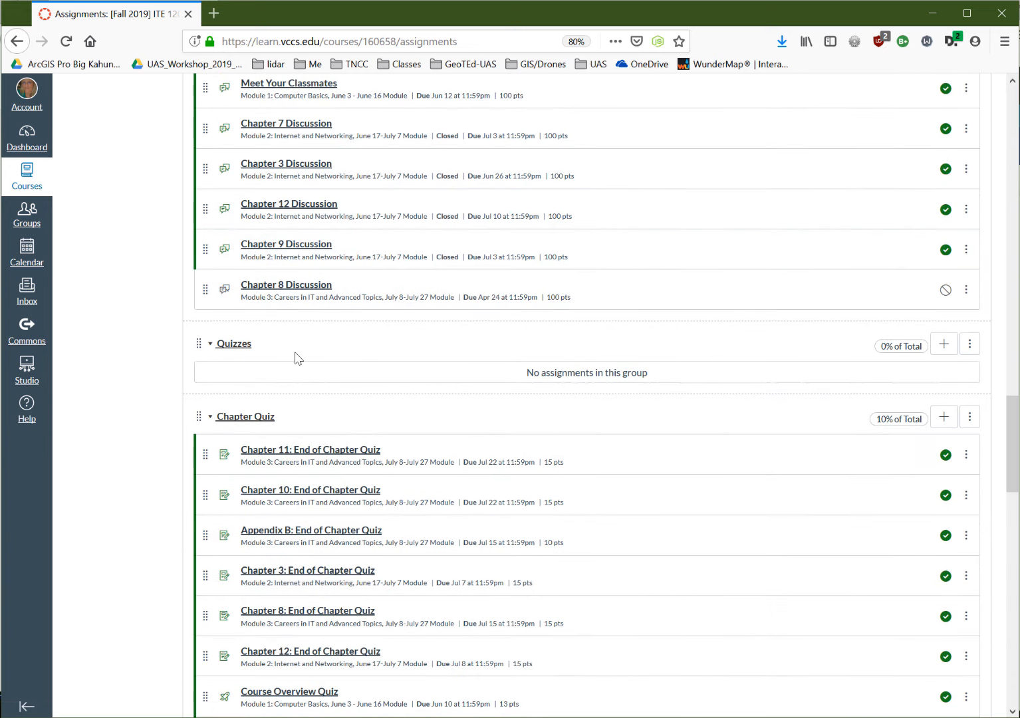
pyautogui.click(968, 344)
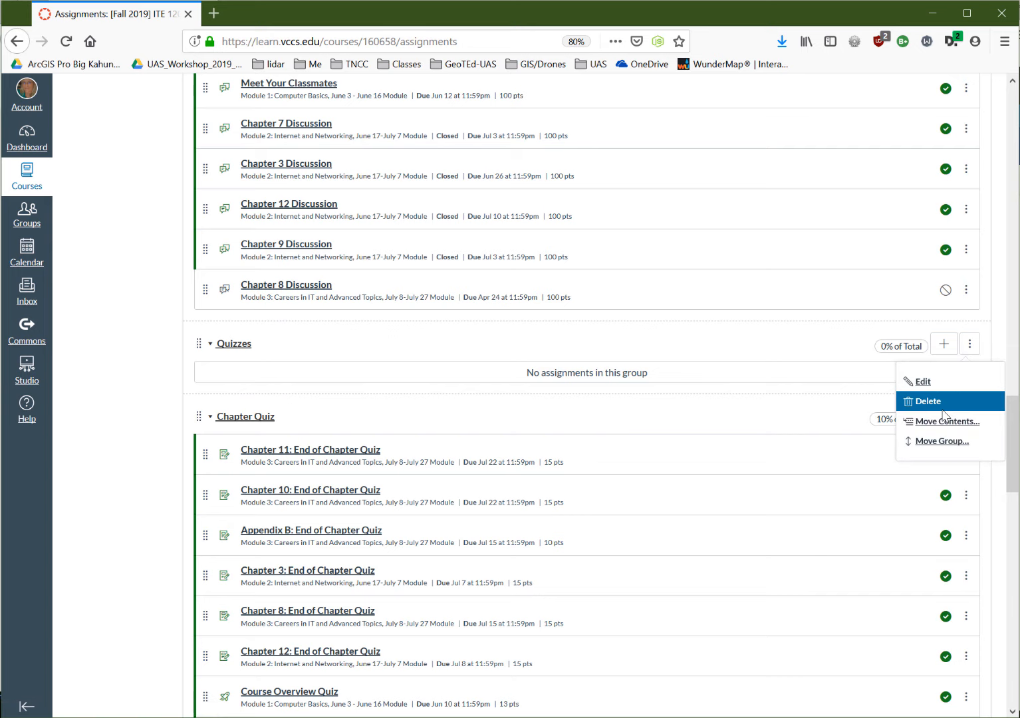
pyautogui.click(944, 402)
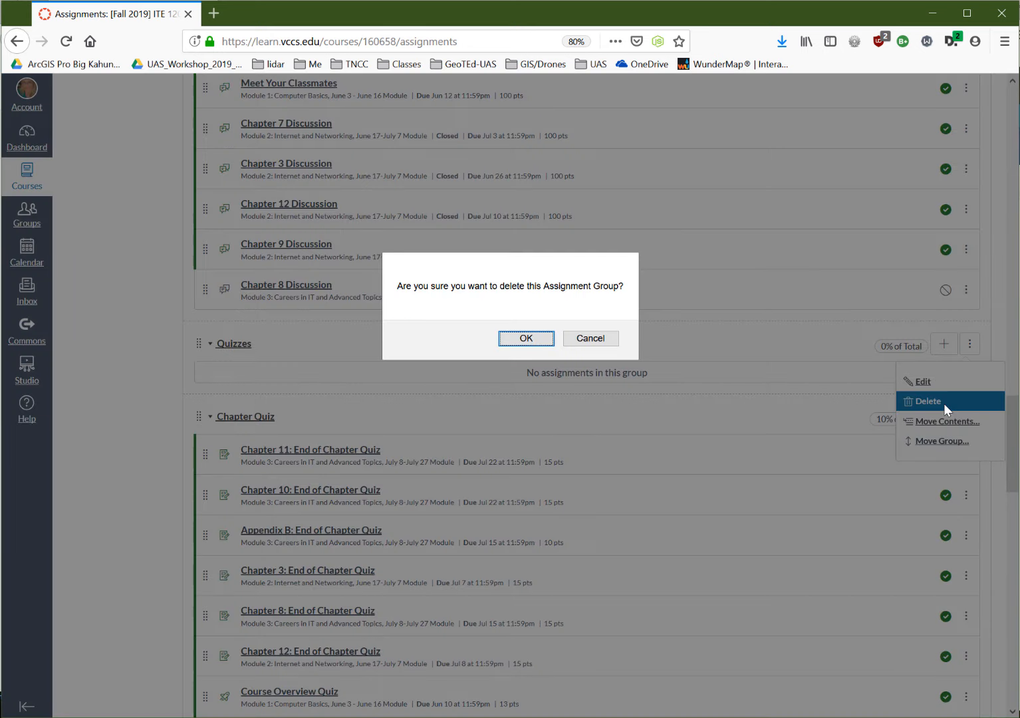
pyautogui.click(523, 340)
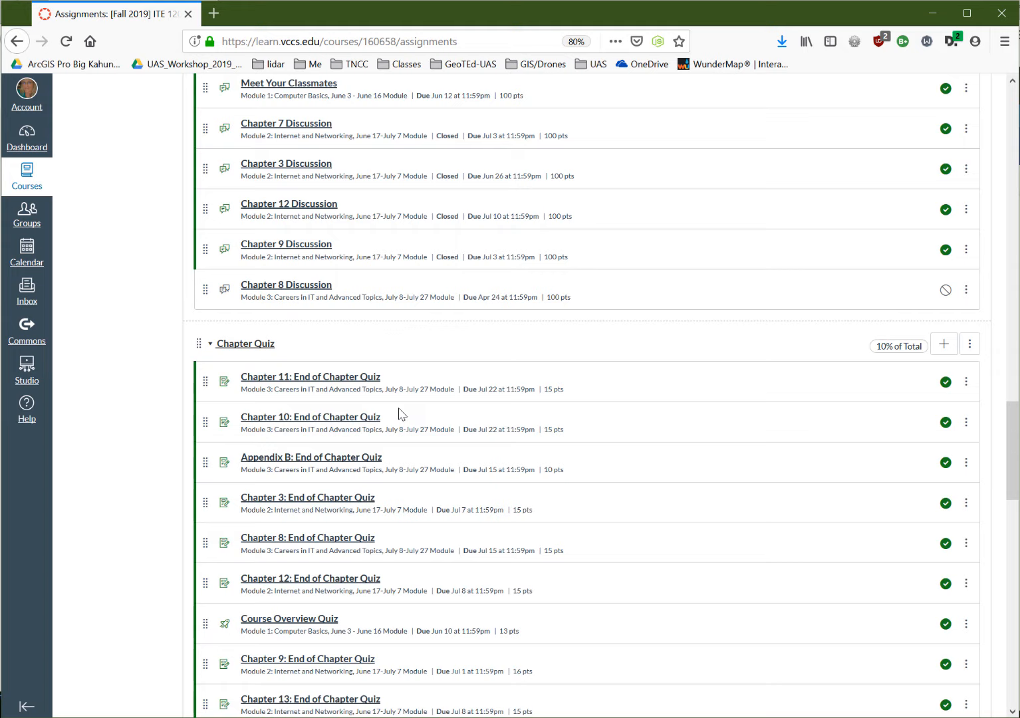
# Compare the Chapter Quiz, Test and MyLab SIms groups with the items in the Assignments group, checking due dates and points
pyautogui.scroll(-10, 401, 415)
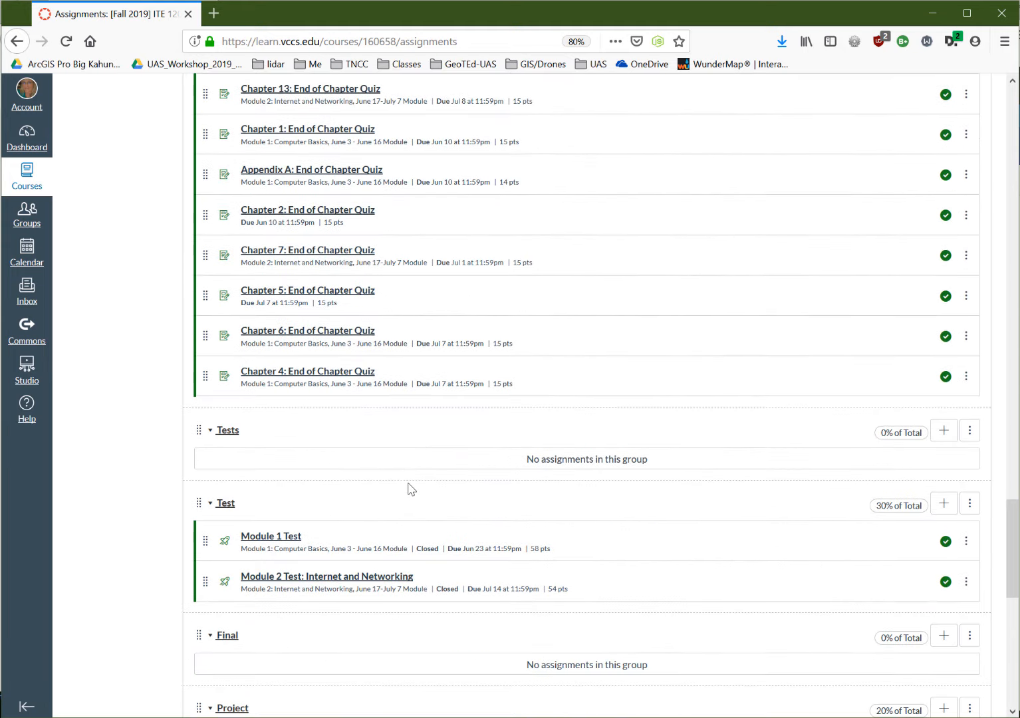
pyautogui.scroll(5, 410, 485)
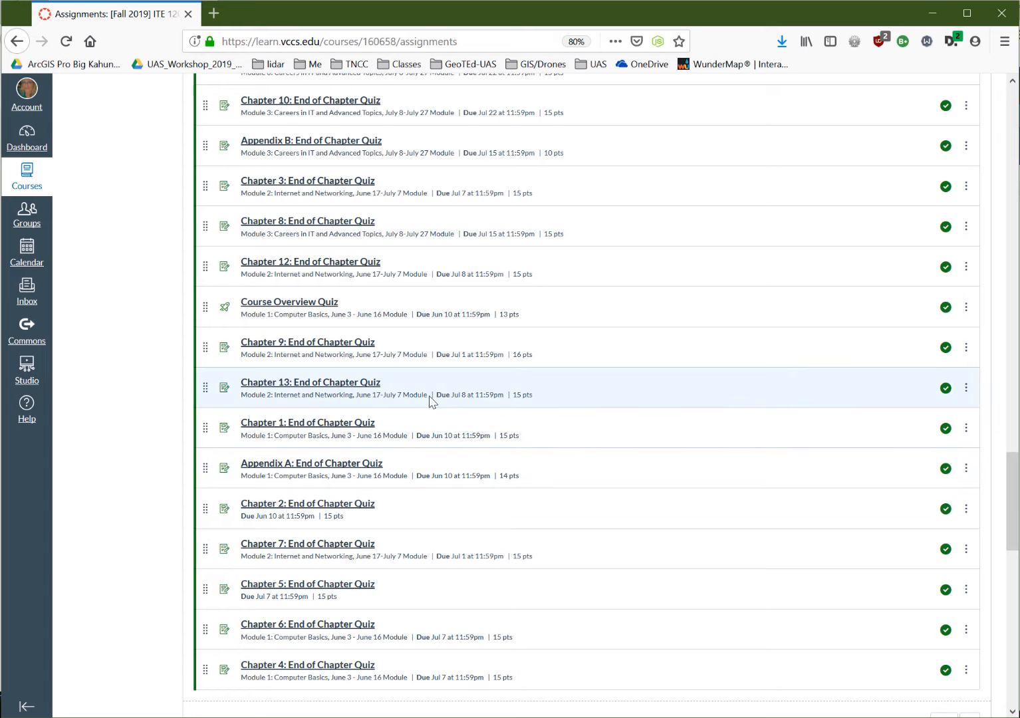
pyautogui.scroll(4, 488, 419)
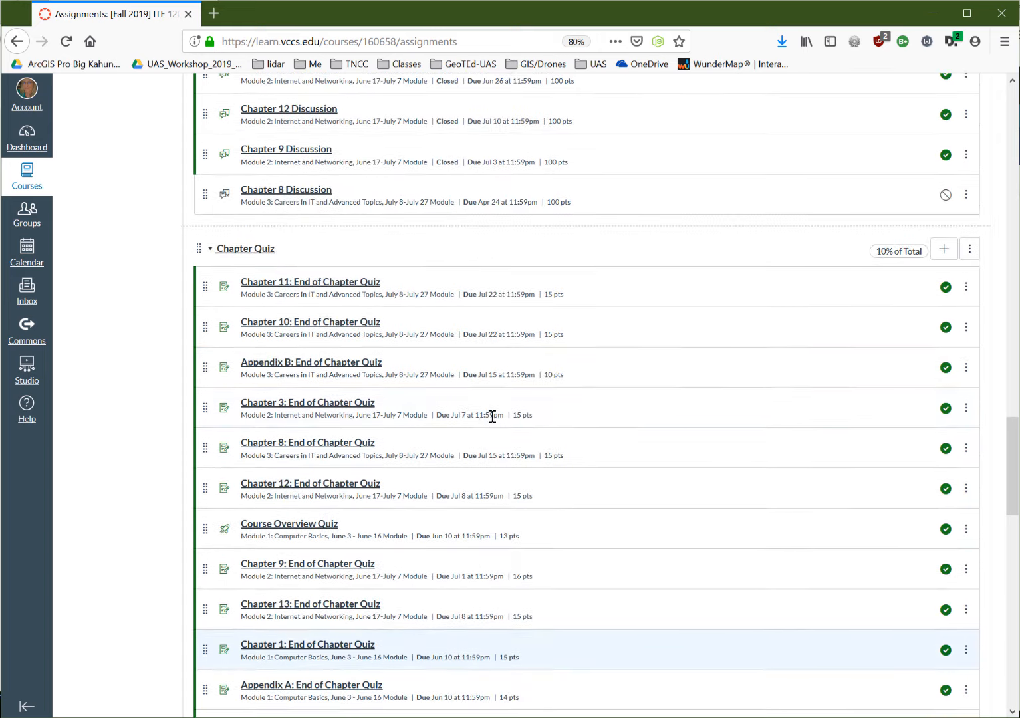
pyautogui.scroll(18, 495, 416)
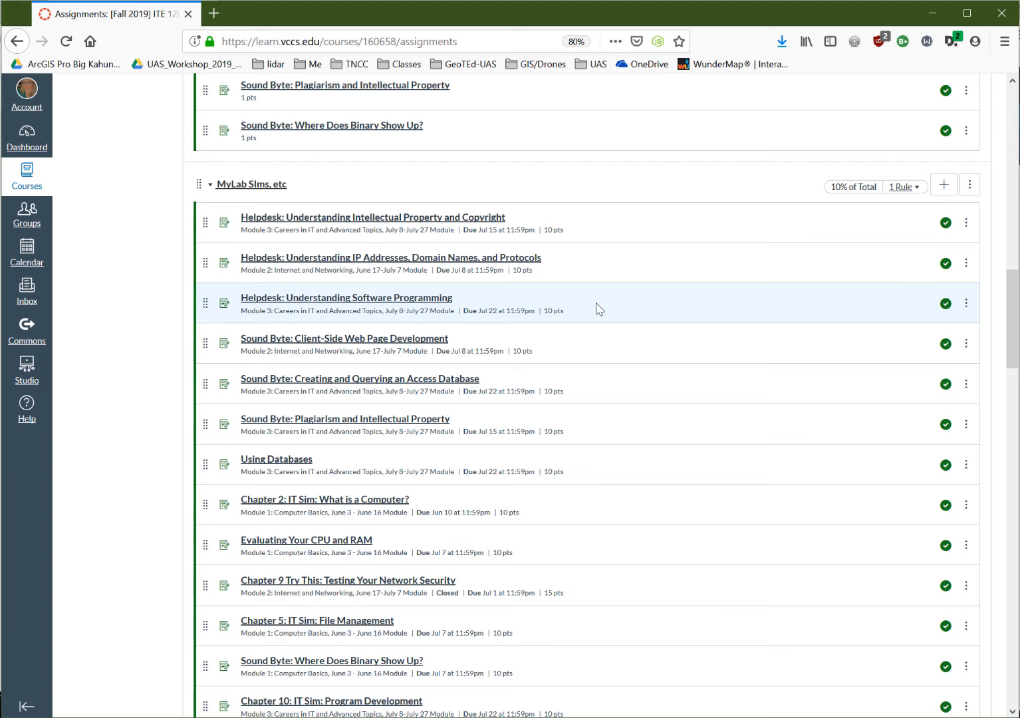
pyautogui.scroll(10, 599, 307)
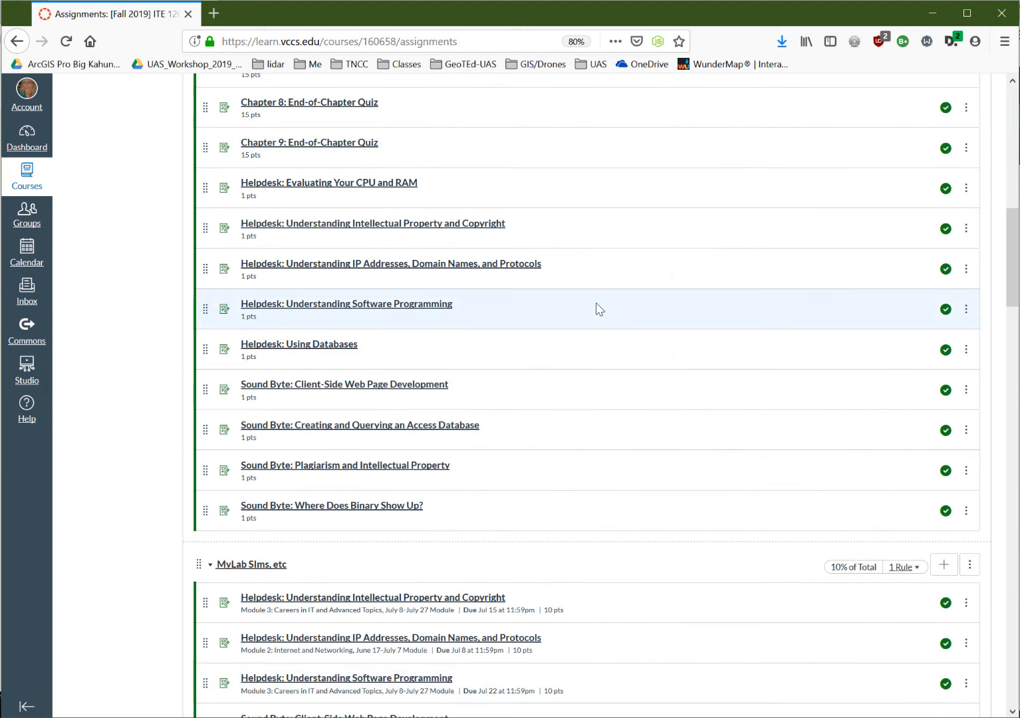
pyautogui.scroll(2, 599, 308)
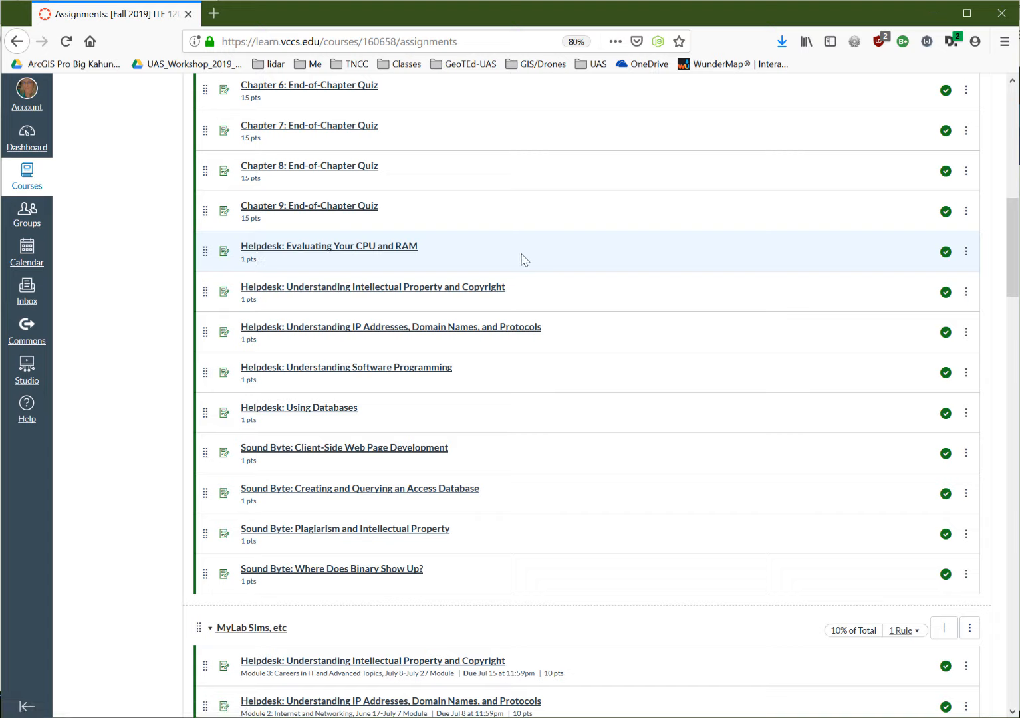
pyautogui.scroll(1, 522, 260)
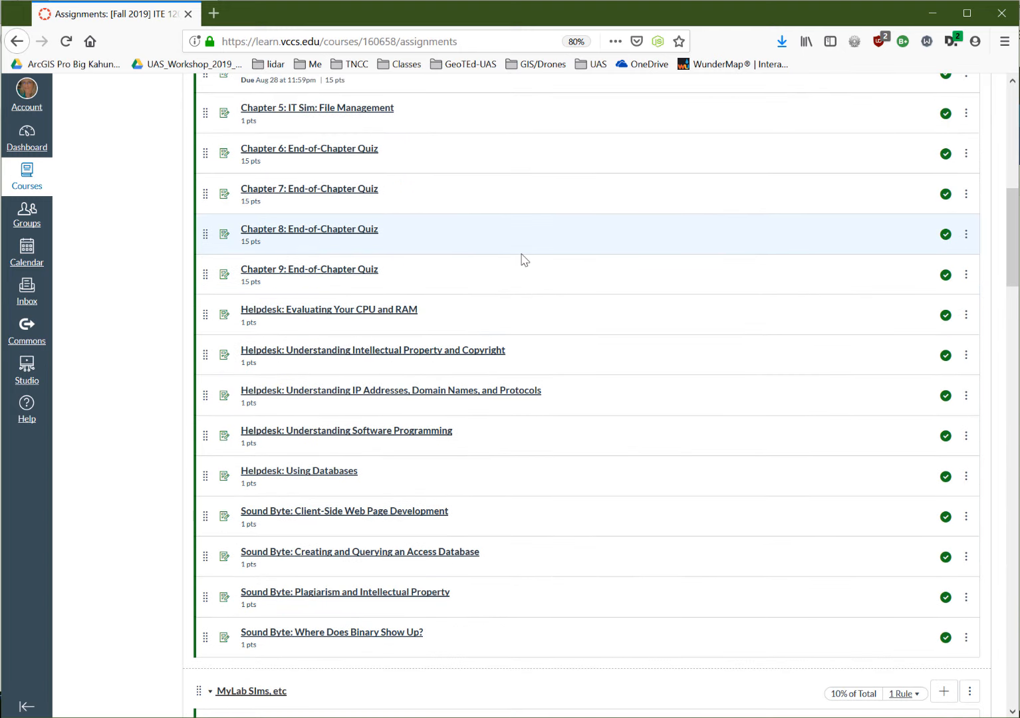
pyautogui.scroll(2, 521, 259)
pyautogui.scroll(3, 542, 277)
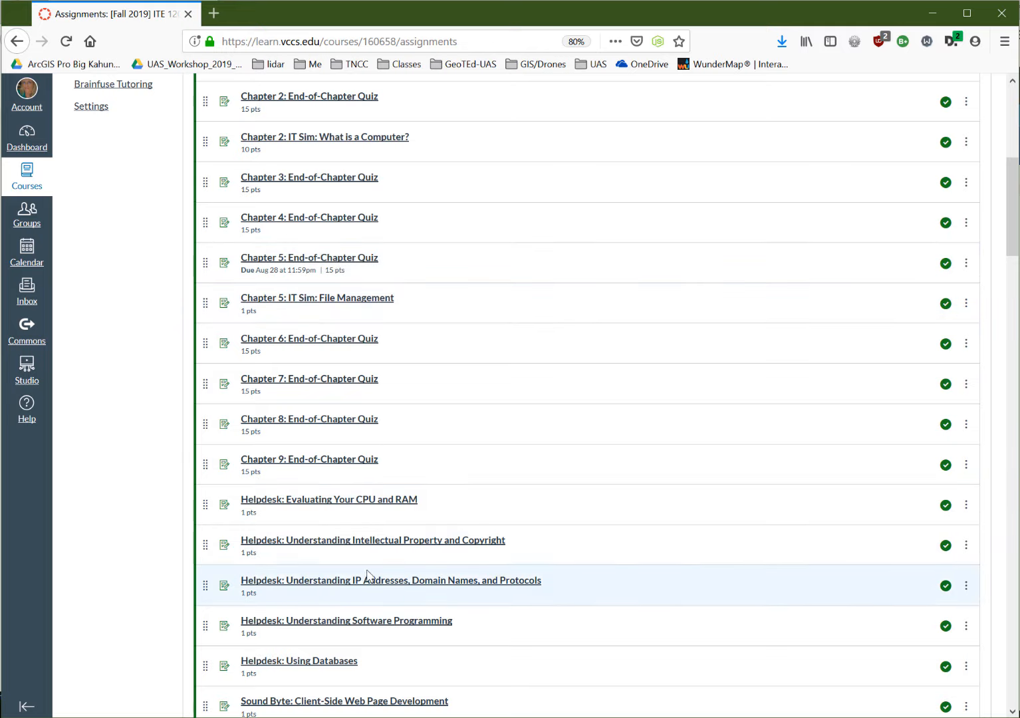
pyautogui.scroll(6, 449, 561)
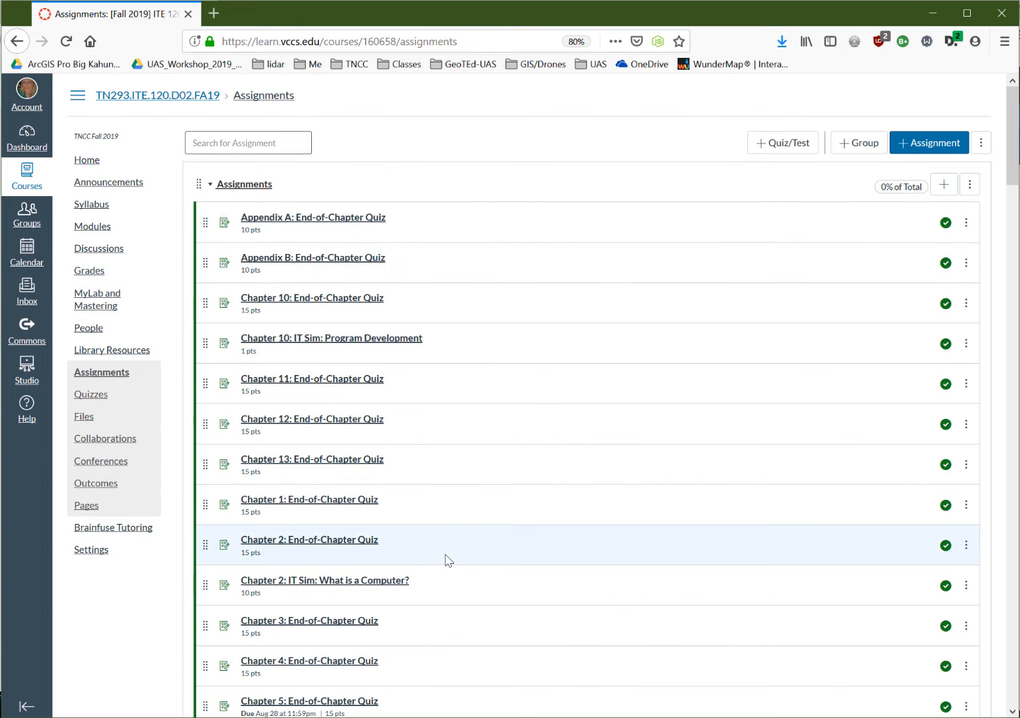
# Open MyLab IT Instructor Access from the course's MyLab and Mastering page
pyautogui.click(115, 306)
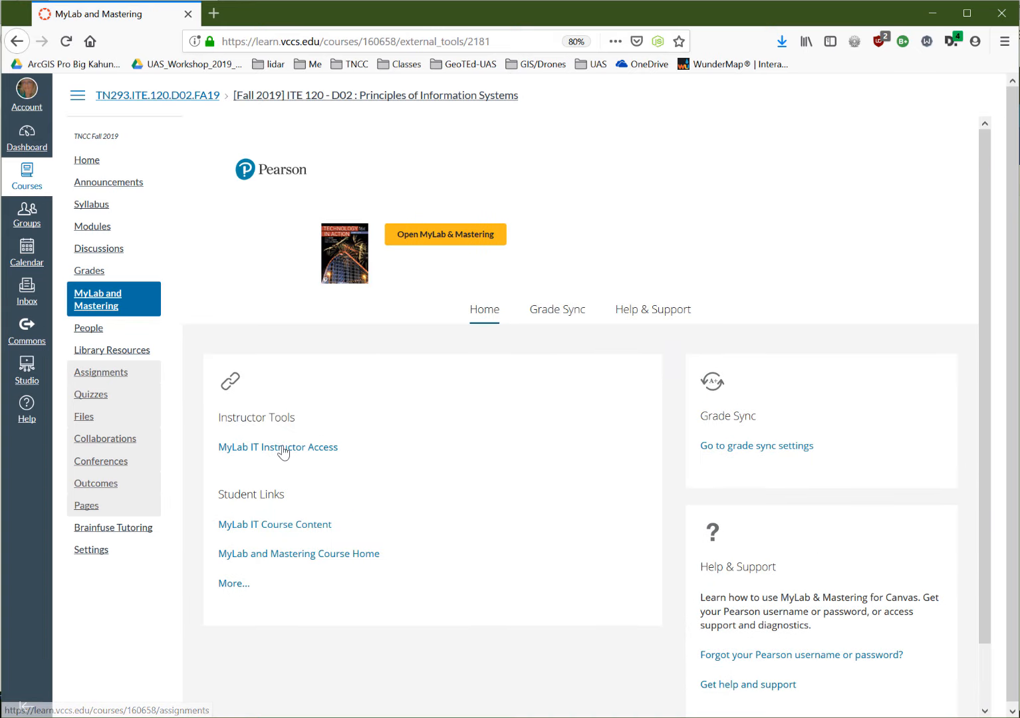
pyautogui.click(283, 450)
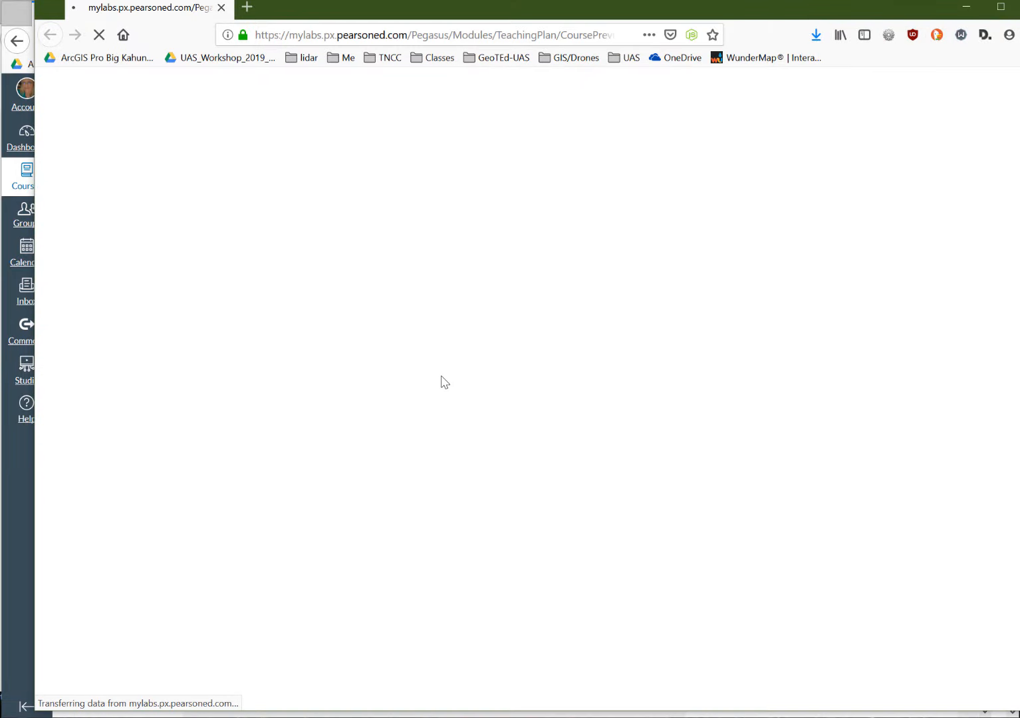
pyautogui.moveTo(349, 11)
pyautogui.mouseDown()
pyautogui.moveTo(316, 11)
pyautogui.moveTo(337, 19)
pyautogui.mouseUp()
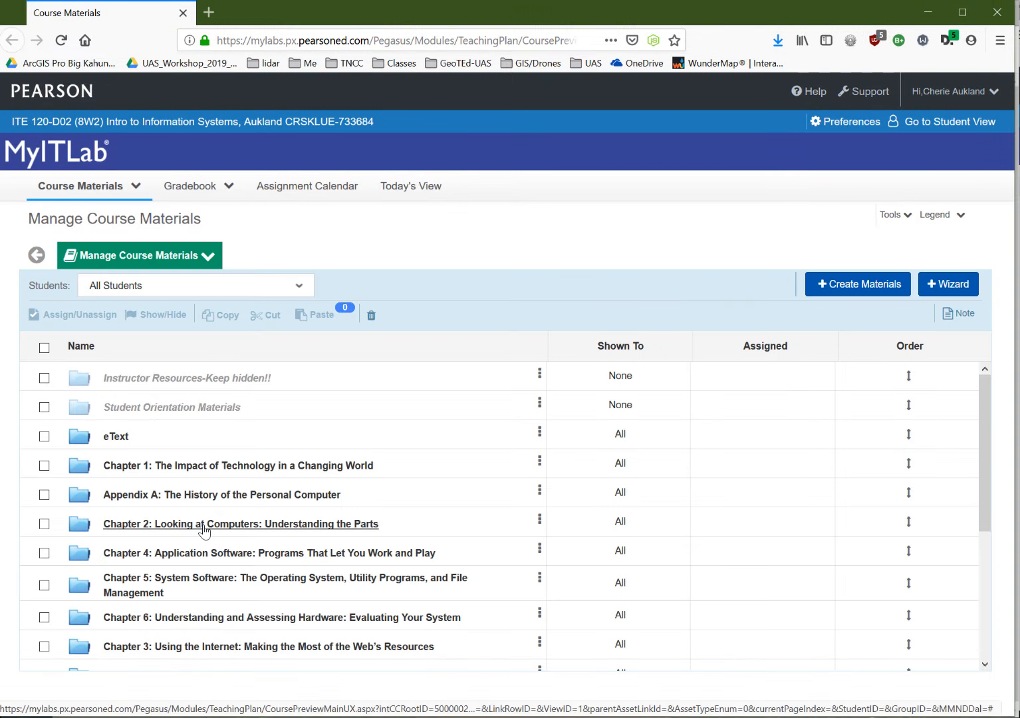
# Check the question points of the Chapter 2 activity "IT Sim: What is a Computer?" in its editor and exit without saving
pyautogui.click(202, 524)
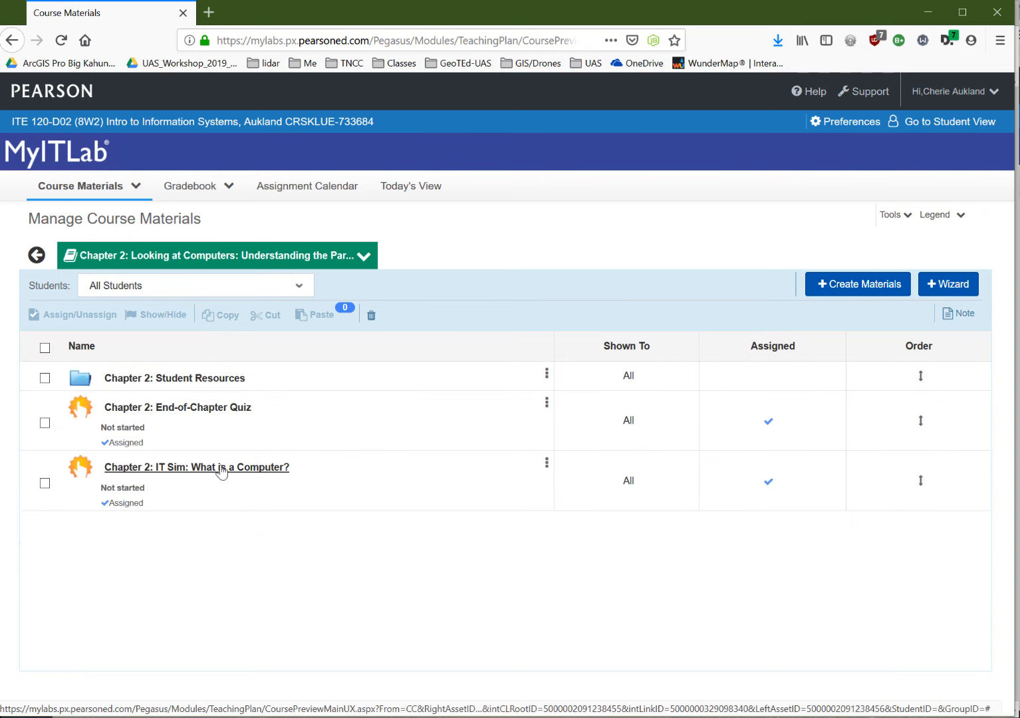
pyautogui.click(546, 464)
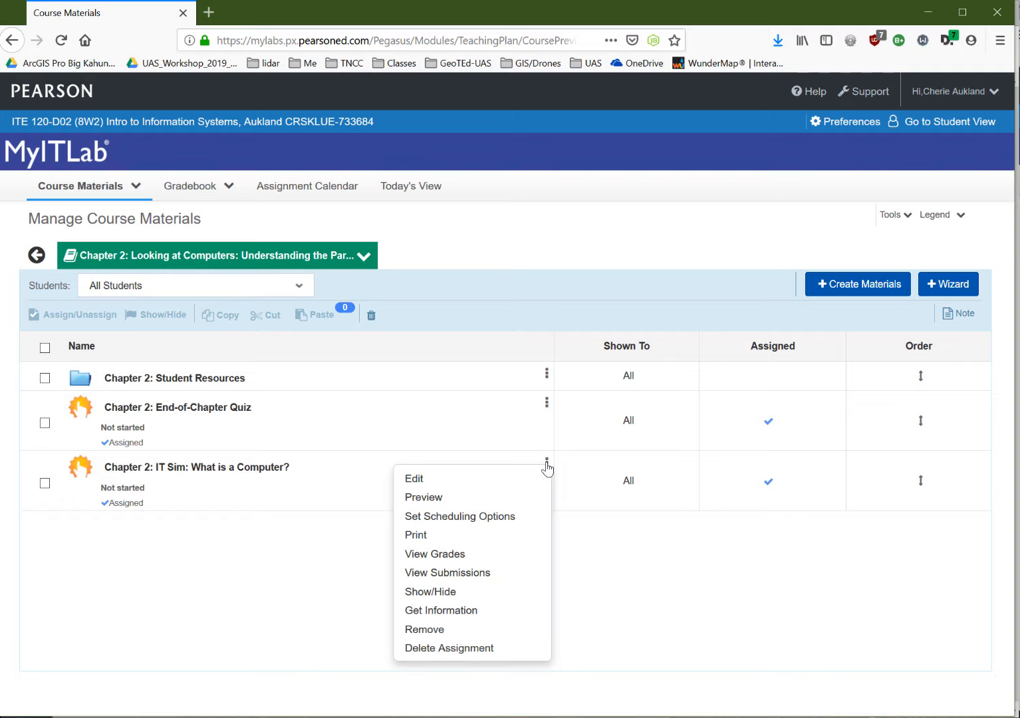
pyautogui.click(443, 479)
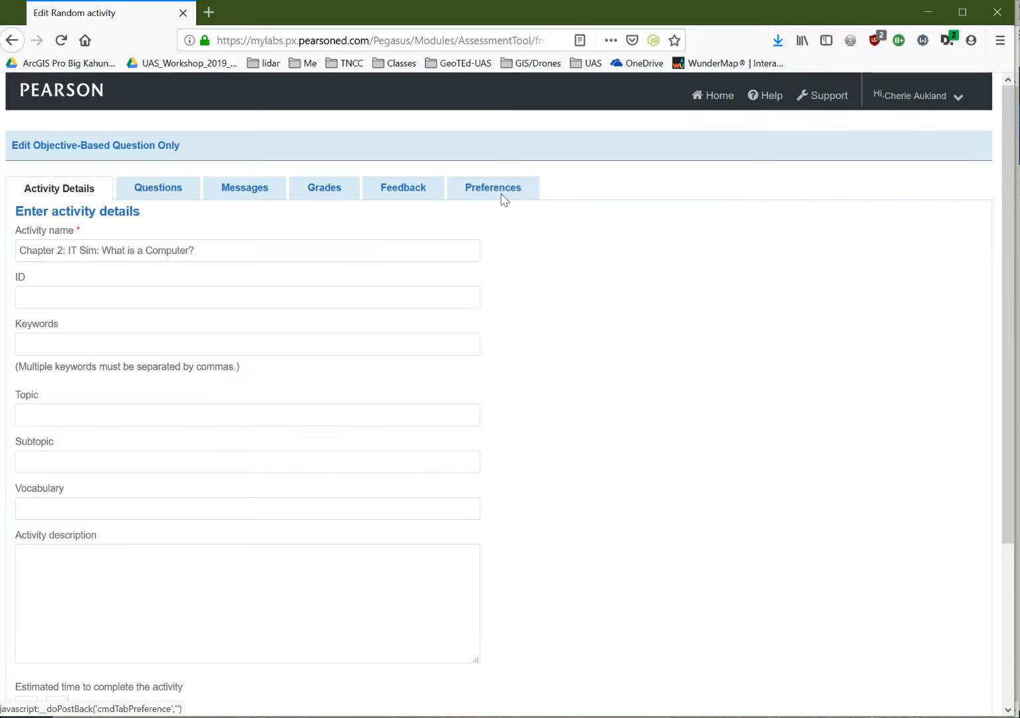
pyautogui.click(157, 191)
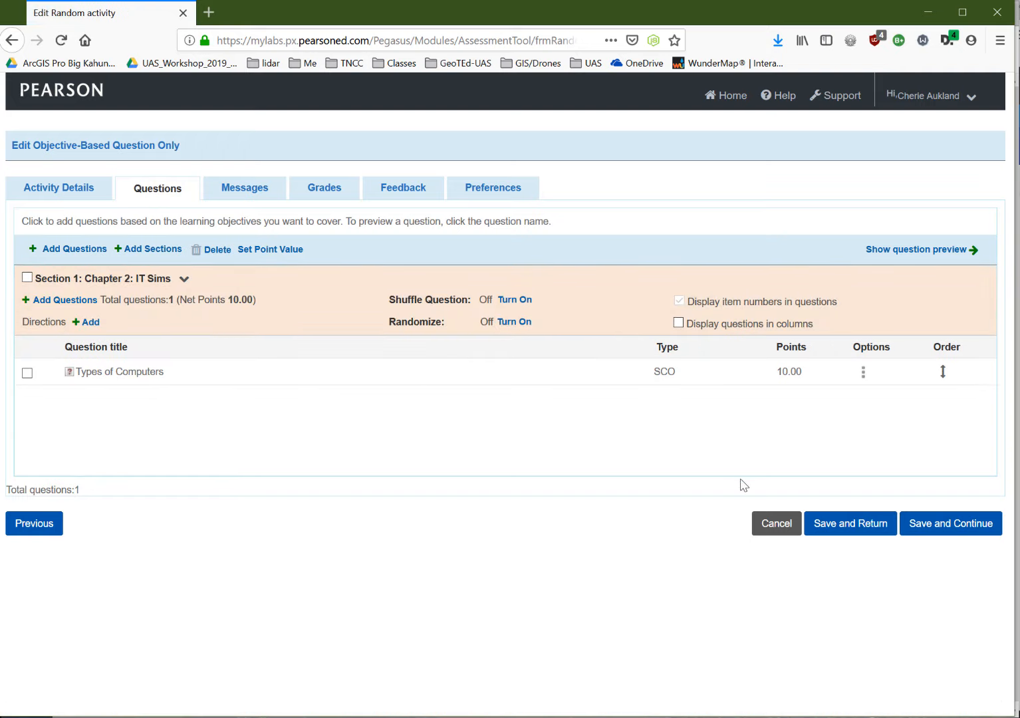
pyautogui.click(769, 527)
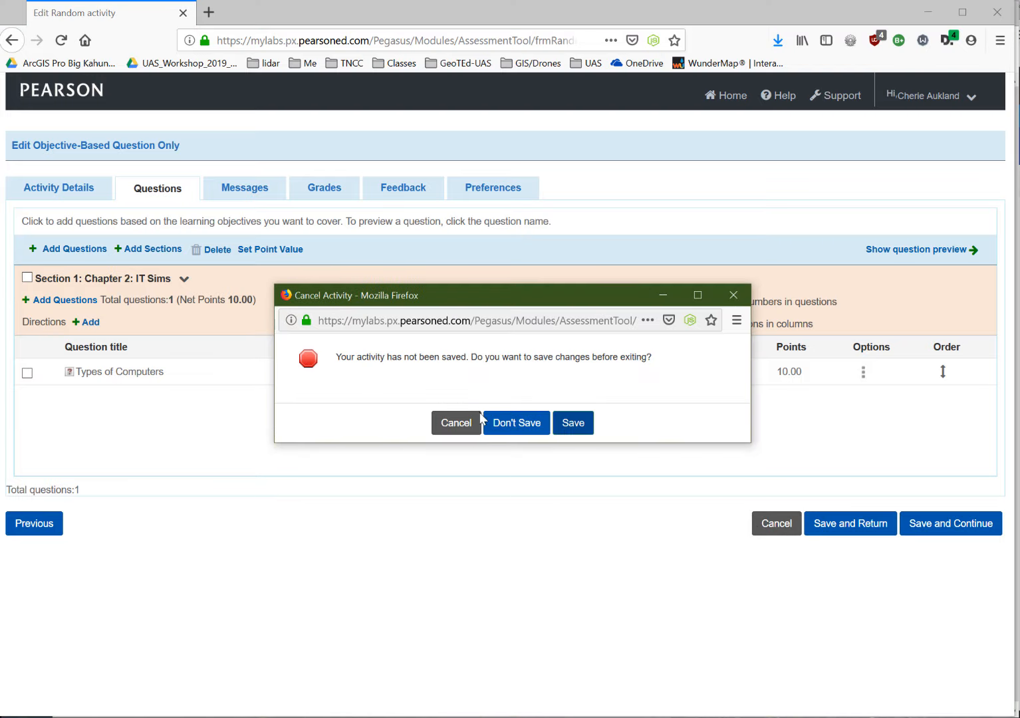
pyautogui.click(518, 426)
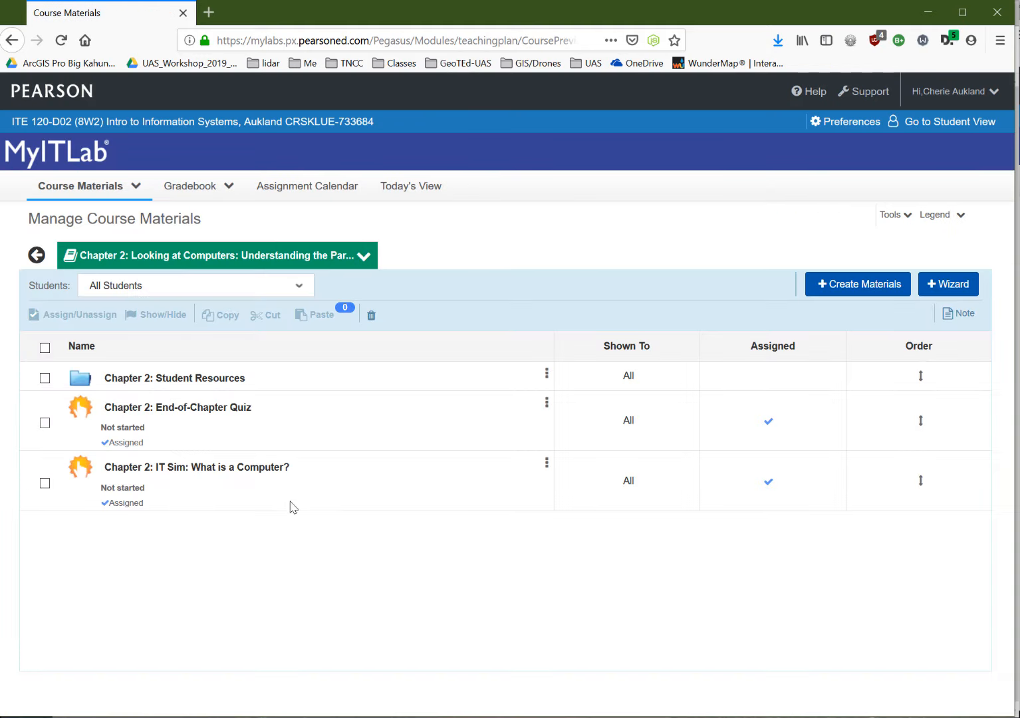
# Return to the full course materials list and open the folder "Chapter 1: The Impact of Technology in a Changing World"
pyautogui.click(12, 40)
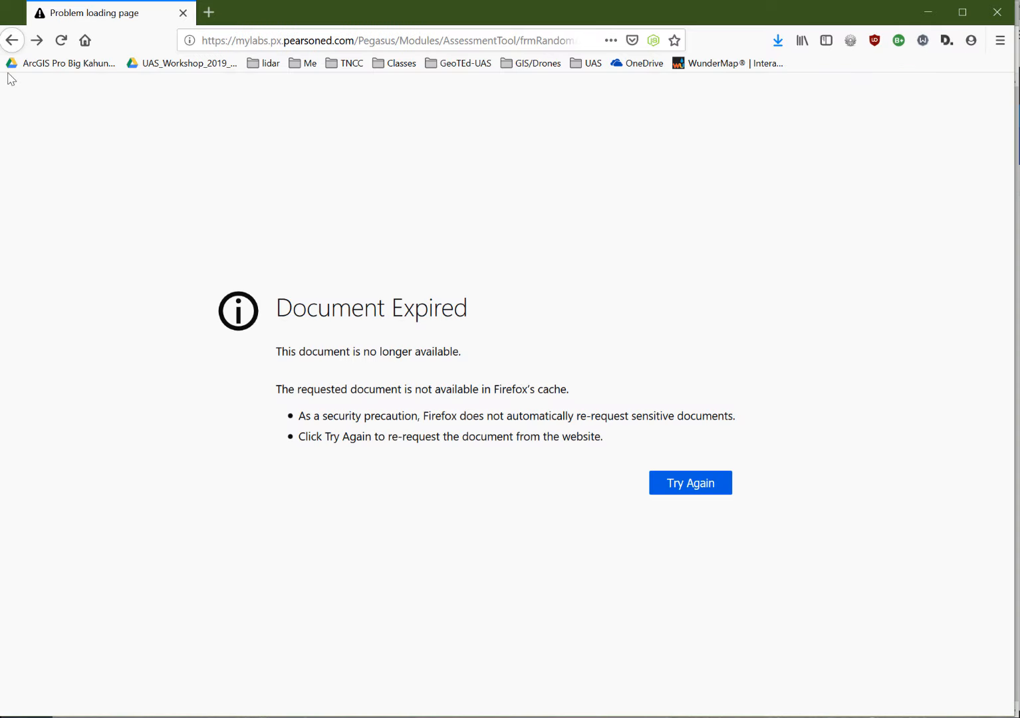
pyautogui.click(678, 482)
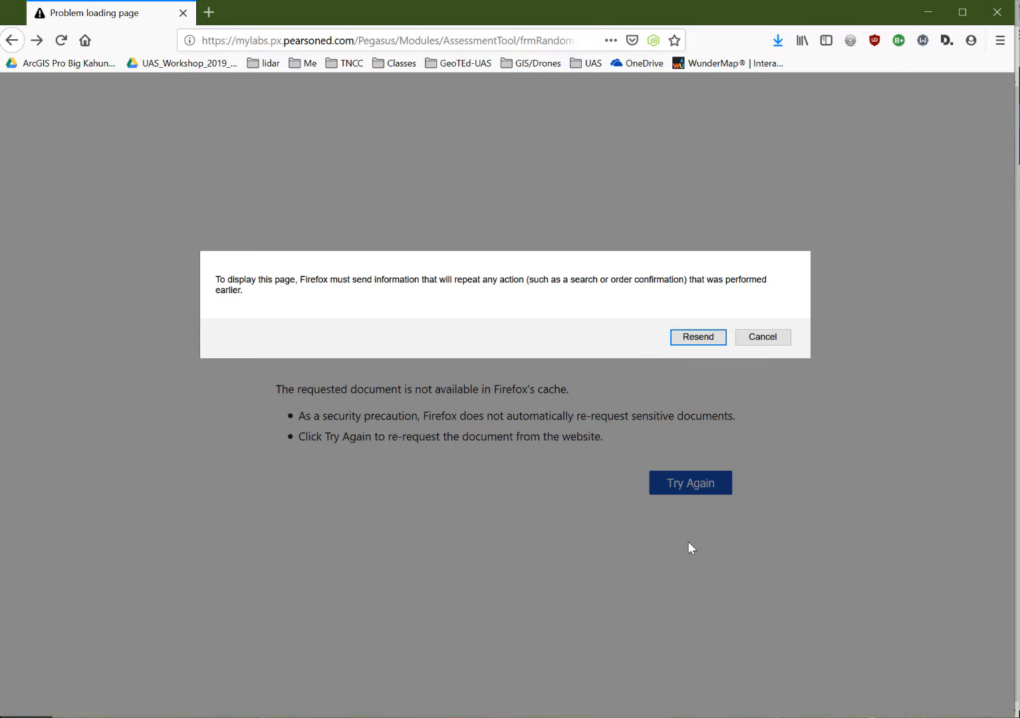
pyautogui.click(748, 341)
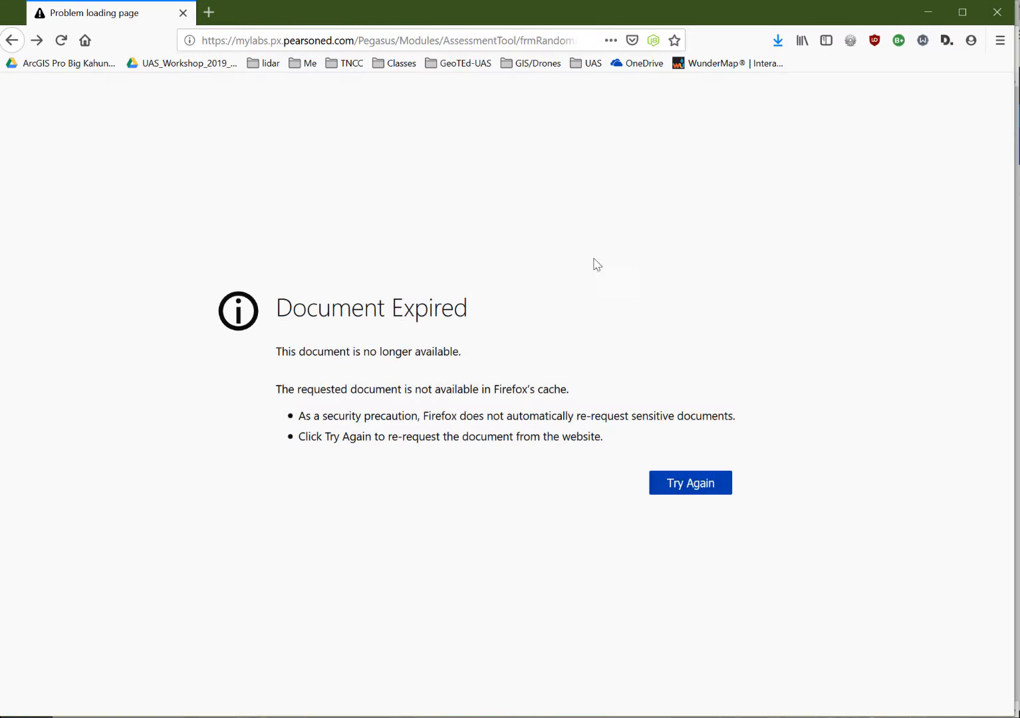
pyautogui.click(12, 40)
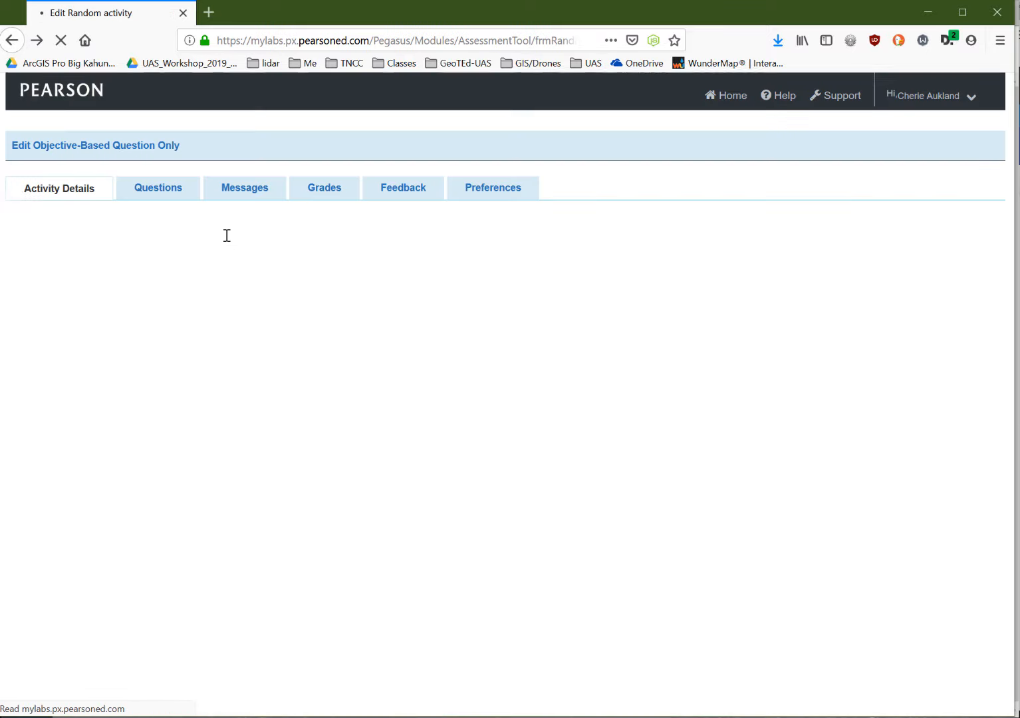
pyautogui.click(9, 43)
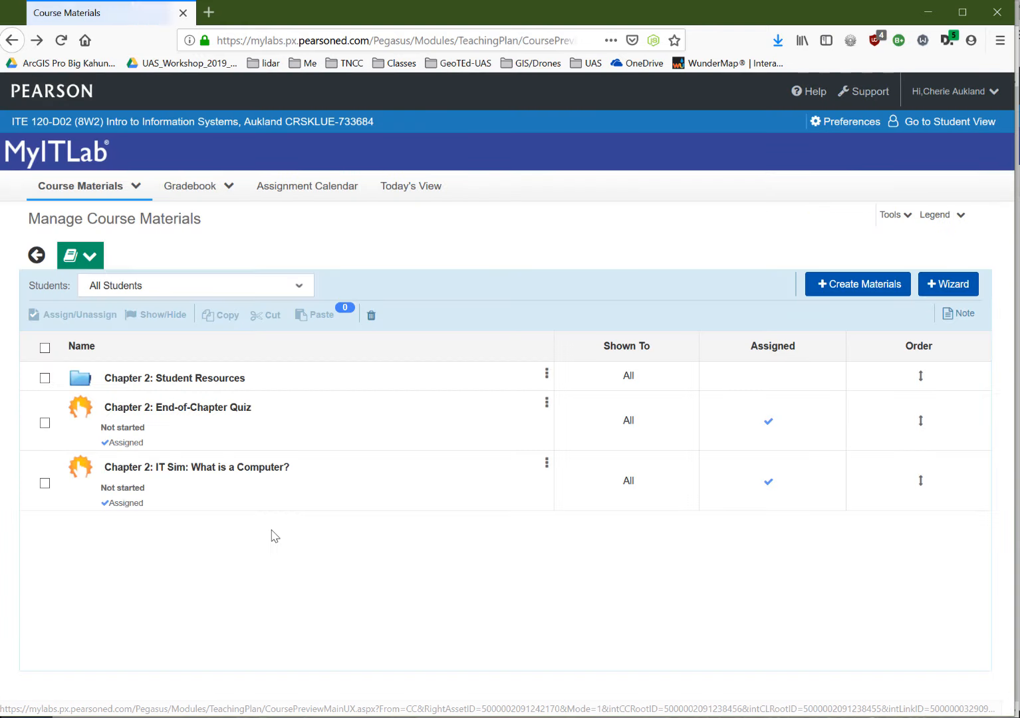
pyautogui.click(12, 40)
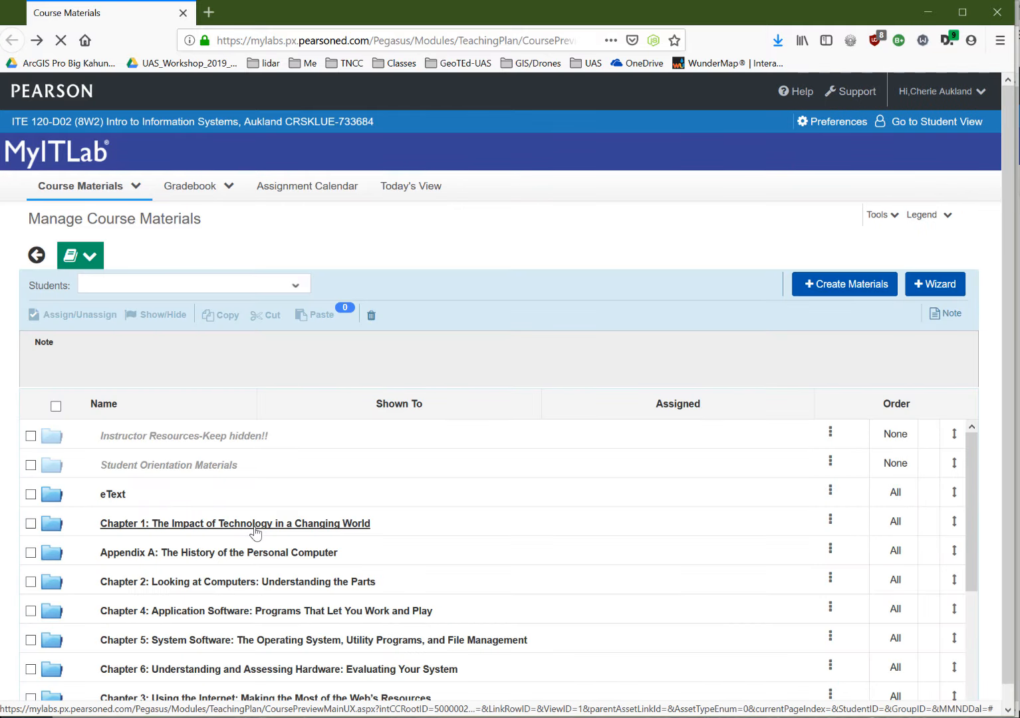
pyautogui.scroll(-3, 373, 545)
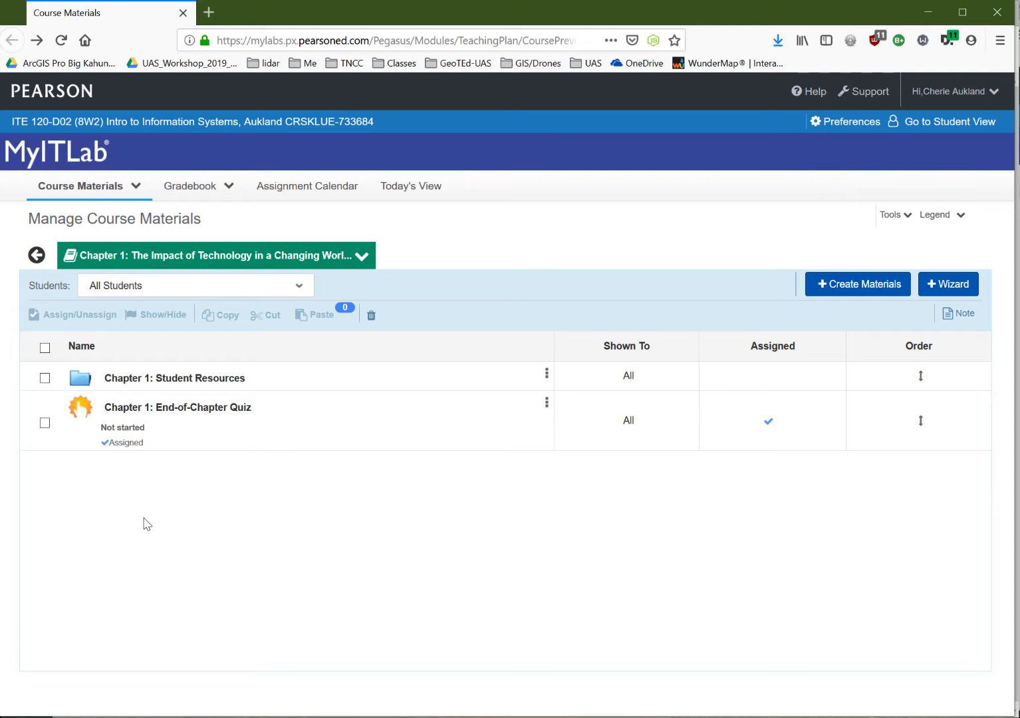
# Reopen MyLab IT Instructor Access from Canvas and open the folder "Chapter 6: Understanding and Assessing Hardware: Evaluating Your System"
pyautogui.click(930, 12)
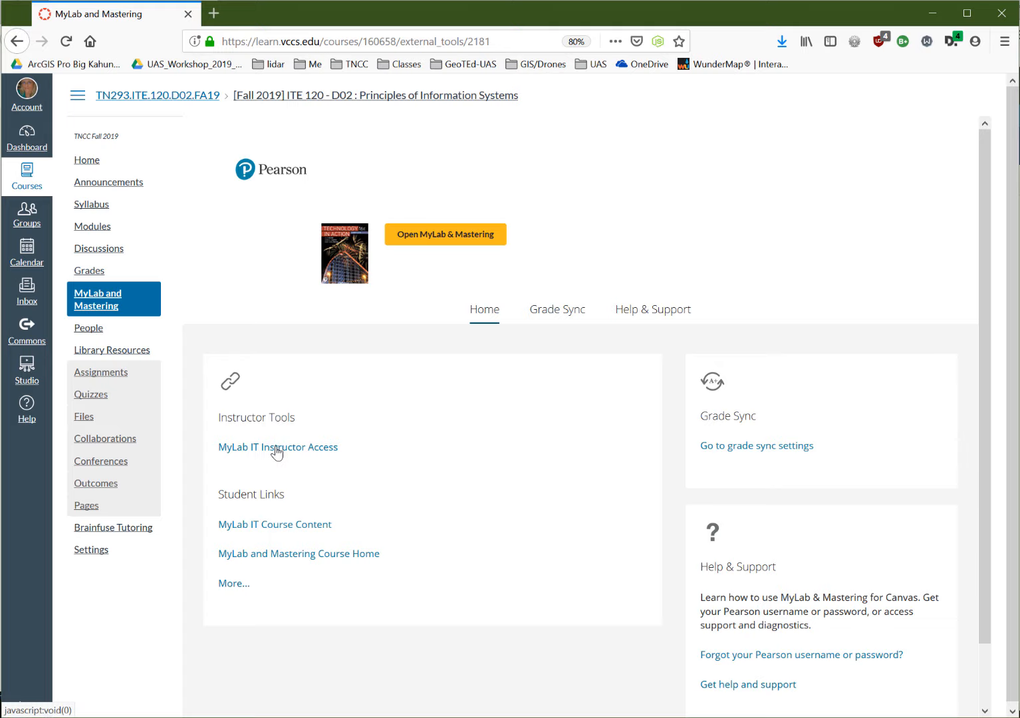
pyautogui.click(251, 446)
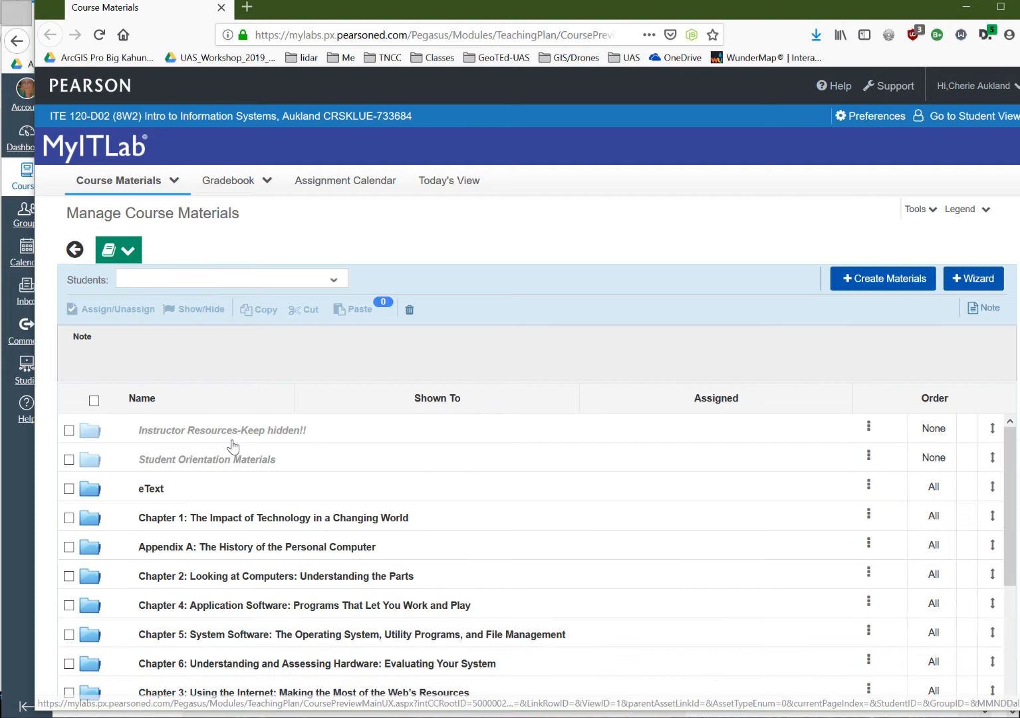
pyautogui.scroll(-3, 266, 489)
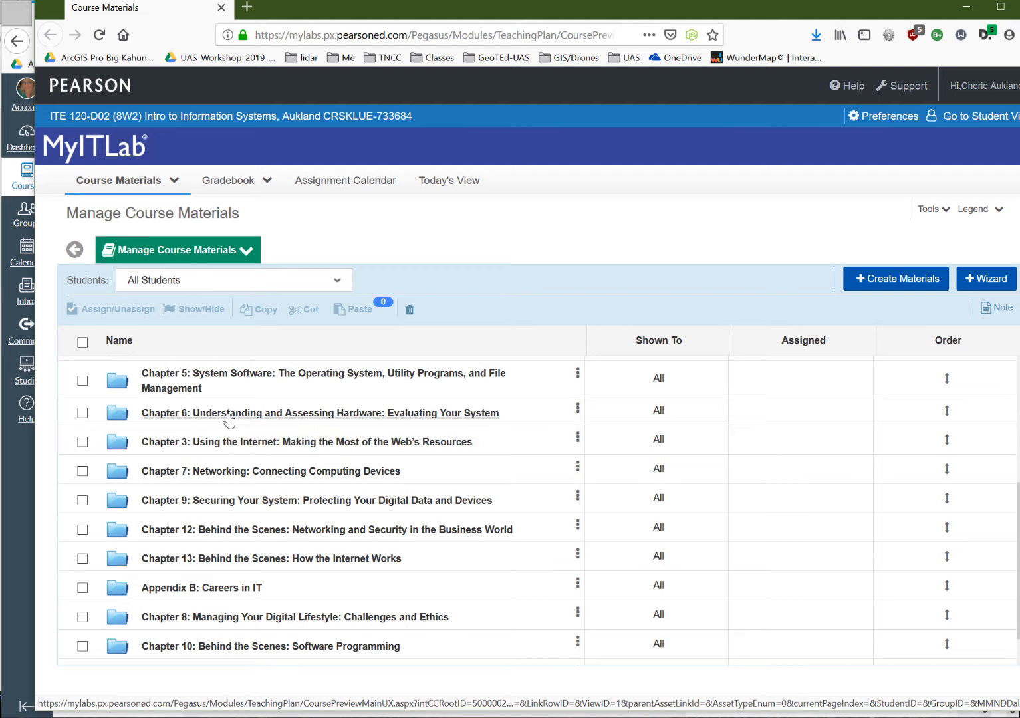
pyautogui.click(229, 413)
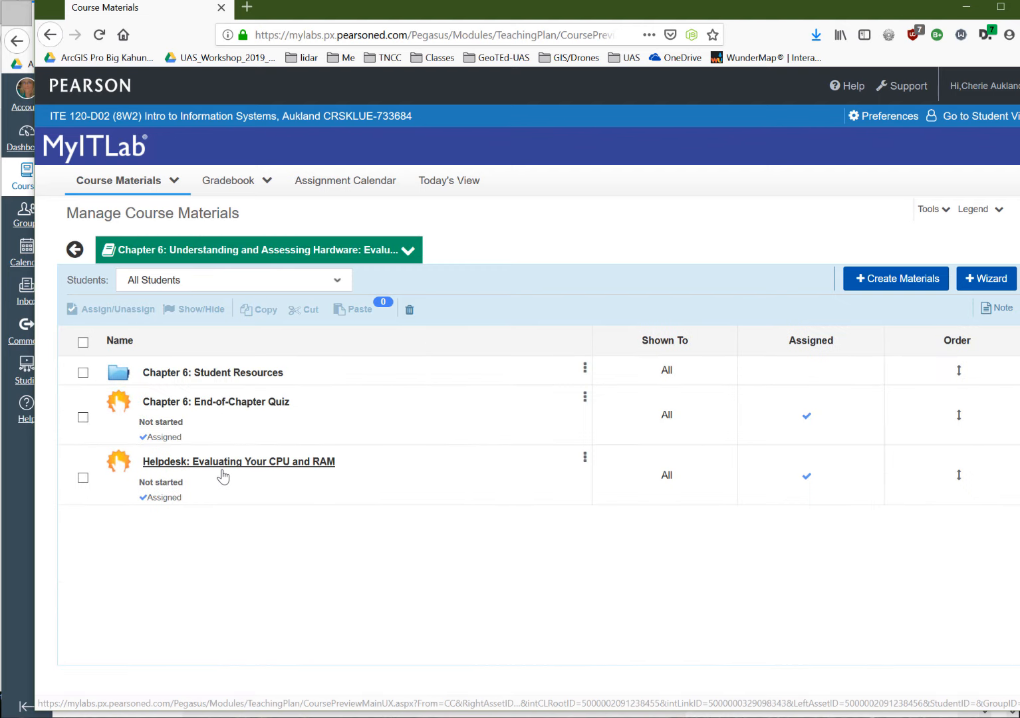
# Set the max points of the question in "Helpdesk: Evaluating Your CPU and RAM" to 10 and save the activity
pyautogui.click(585, 459)
pyautogui.click(465, 474)
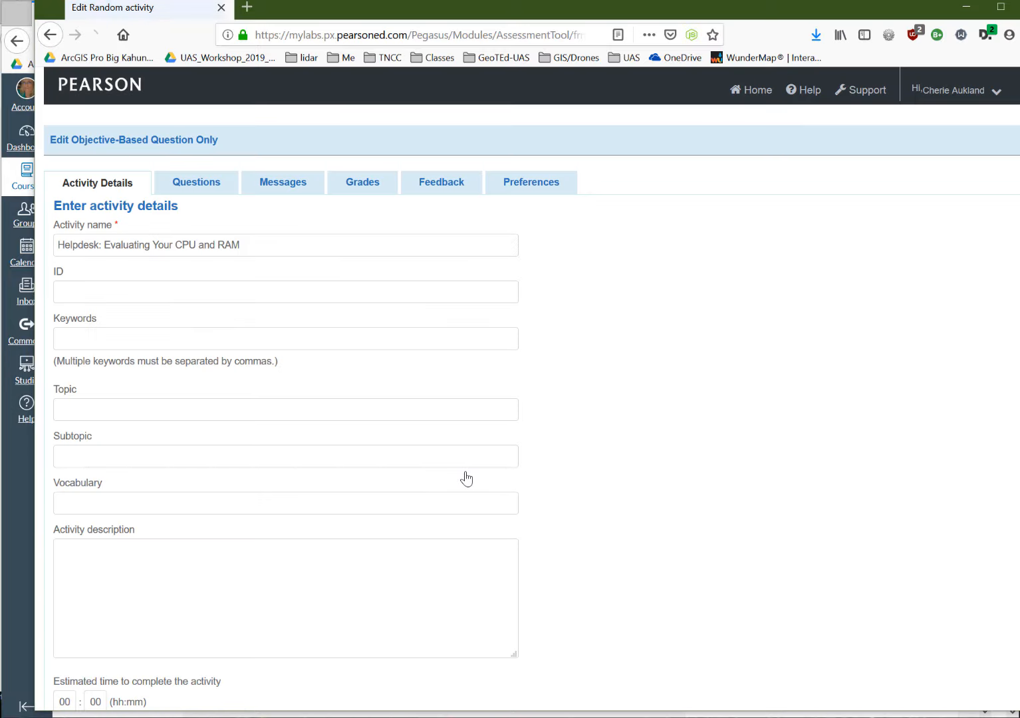
pyautogui.click(188, 189)
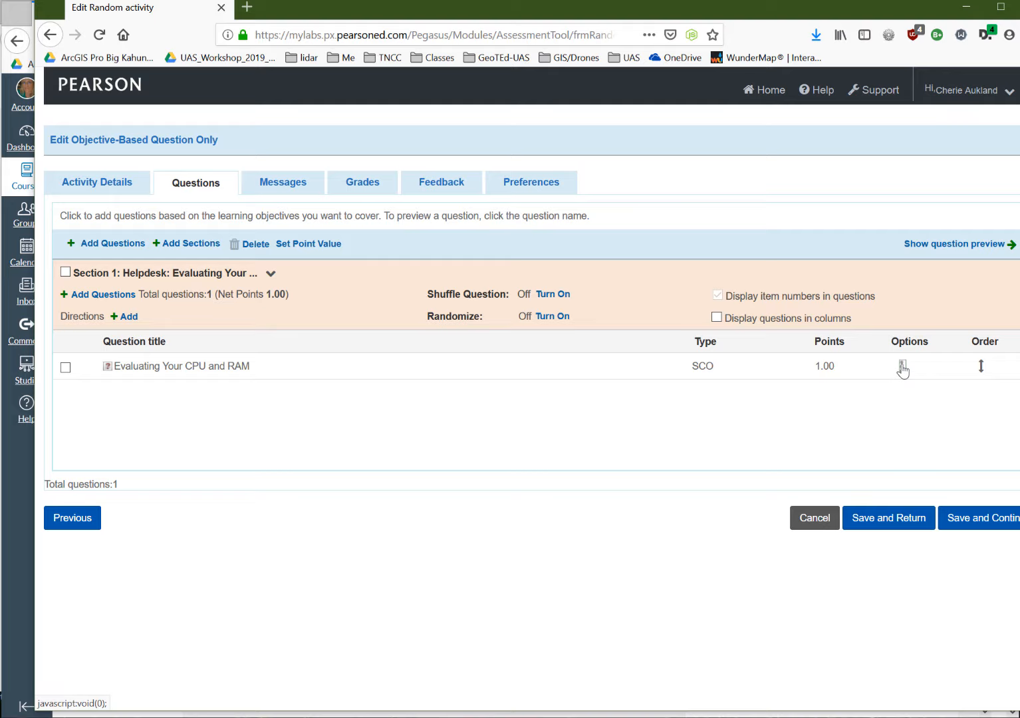
pyautogui.click(902, 367)
pyautogui.click(918, 375)
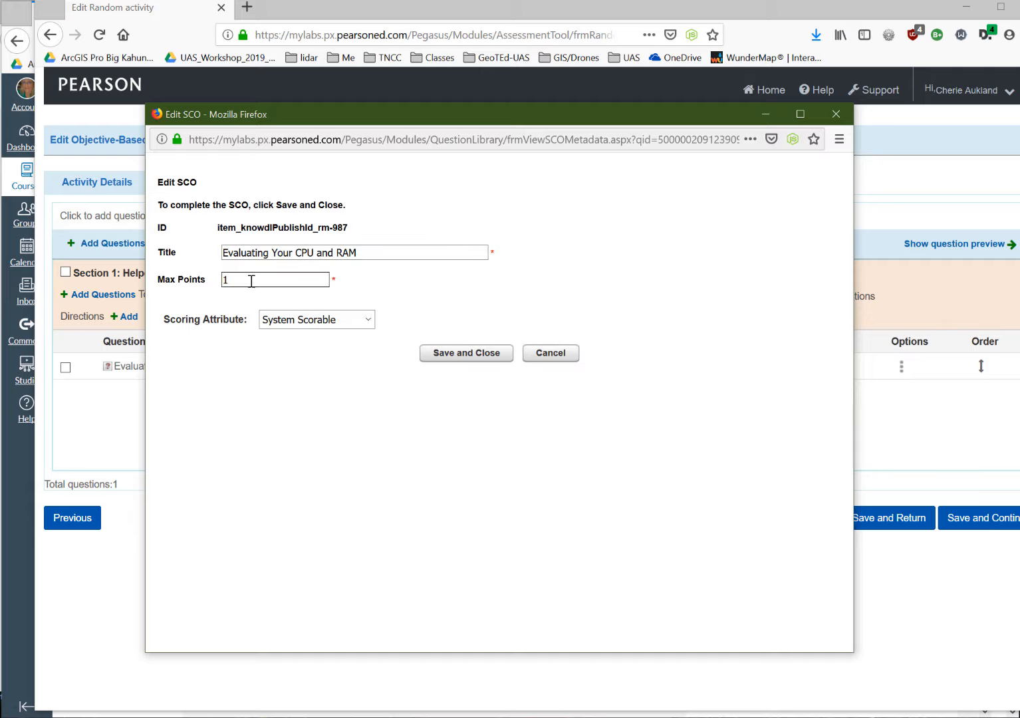
pyautogui.click(252, 280)
pyautogui.write('0')
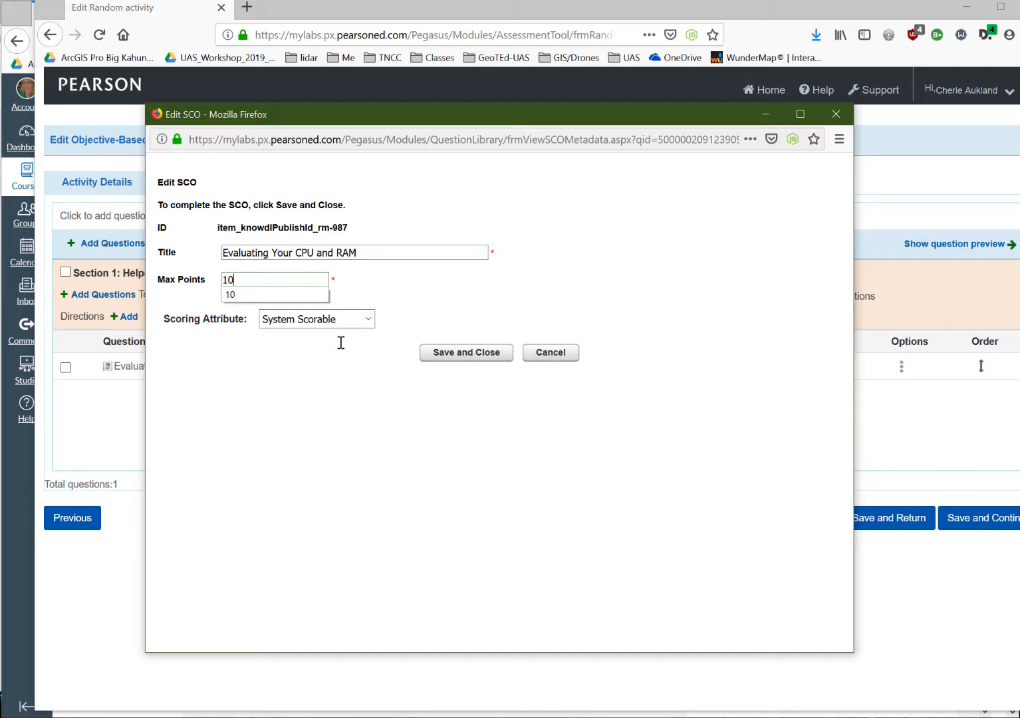
pyautogui.click(476, 357)
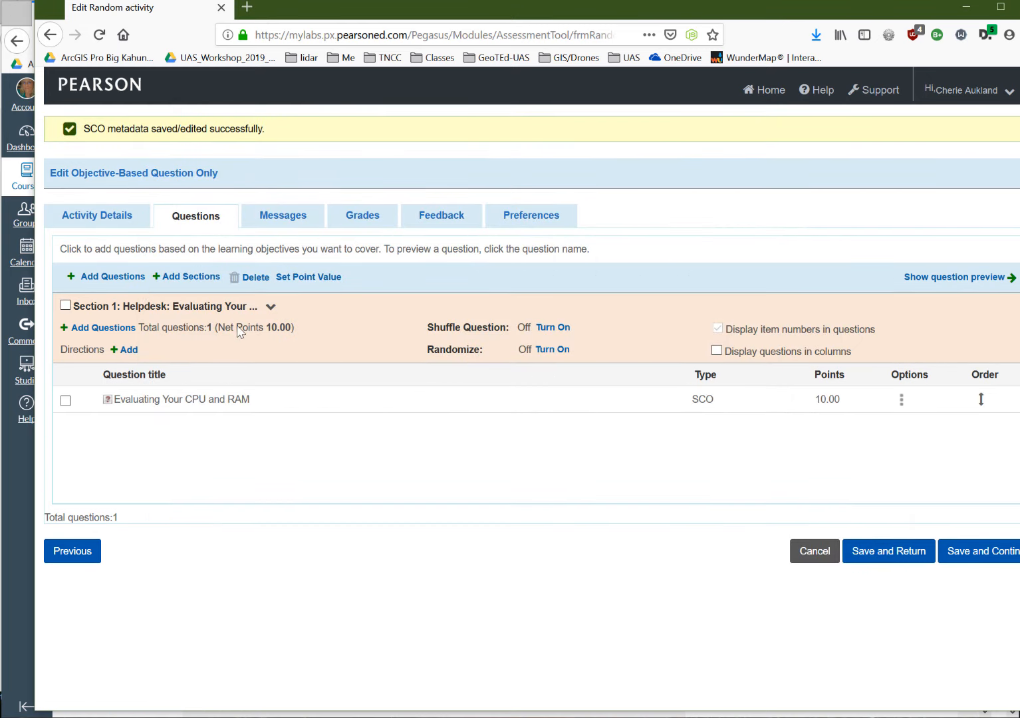
pyautogui.click(881, 552)
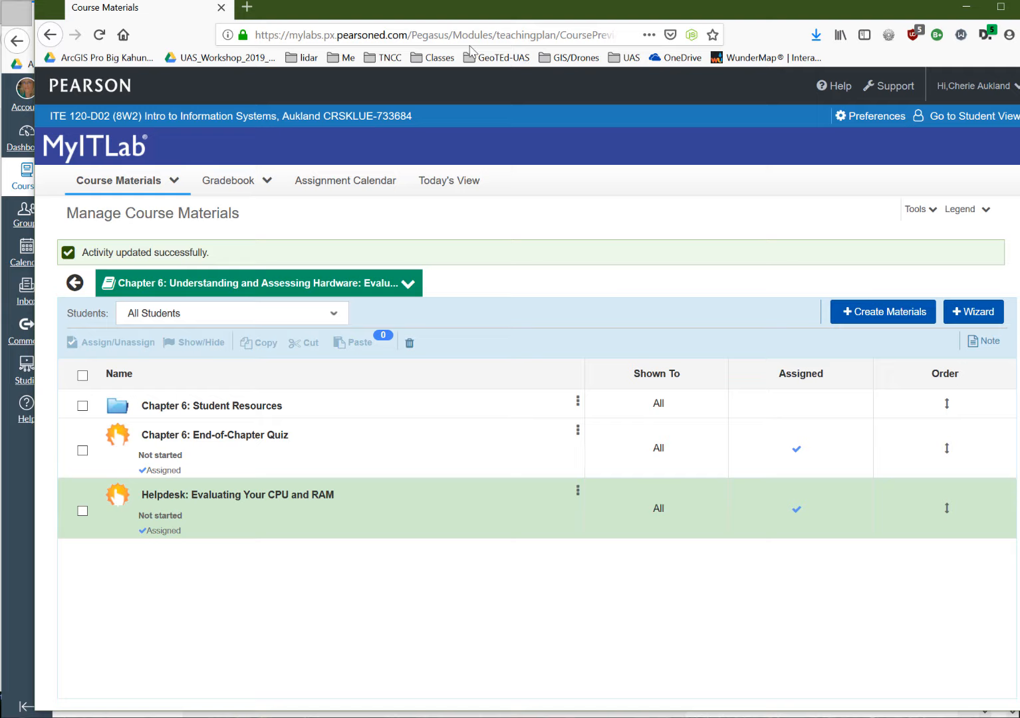
# Return to Canvas and remove the item "Chapter 1: End of Chapter Quiz" from Module 1 on the course's Modules page
pyautogui.click(968, 8)
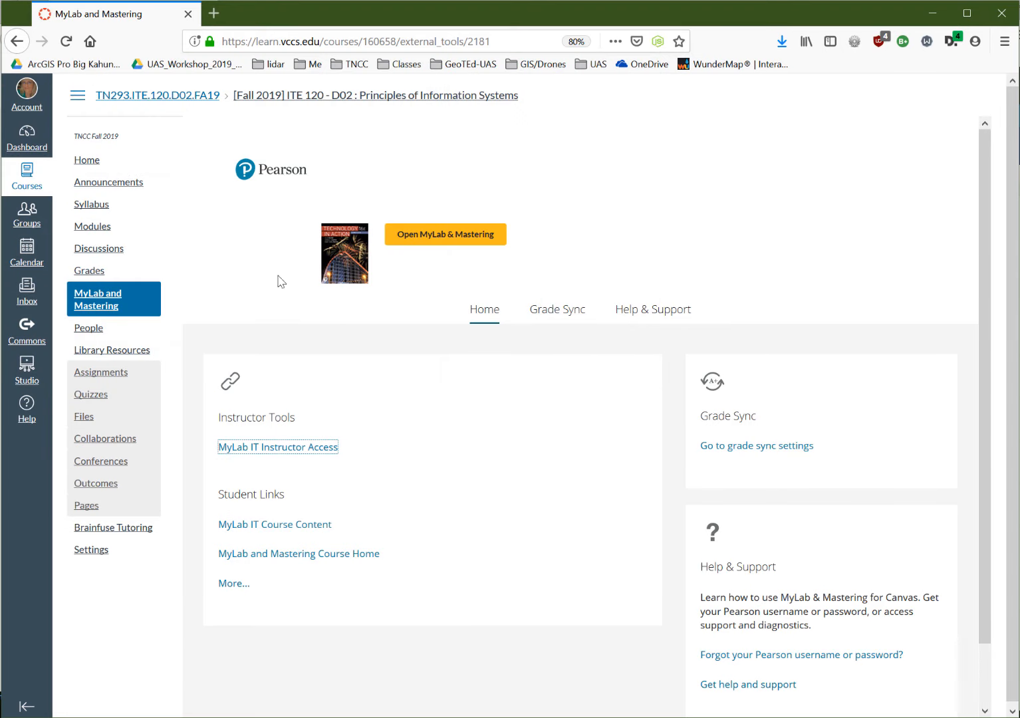
pyautogui.click(91, 229)
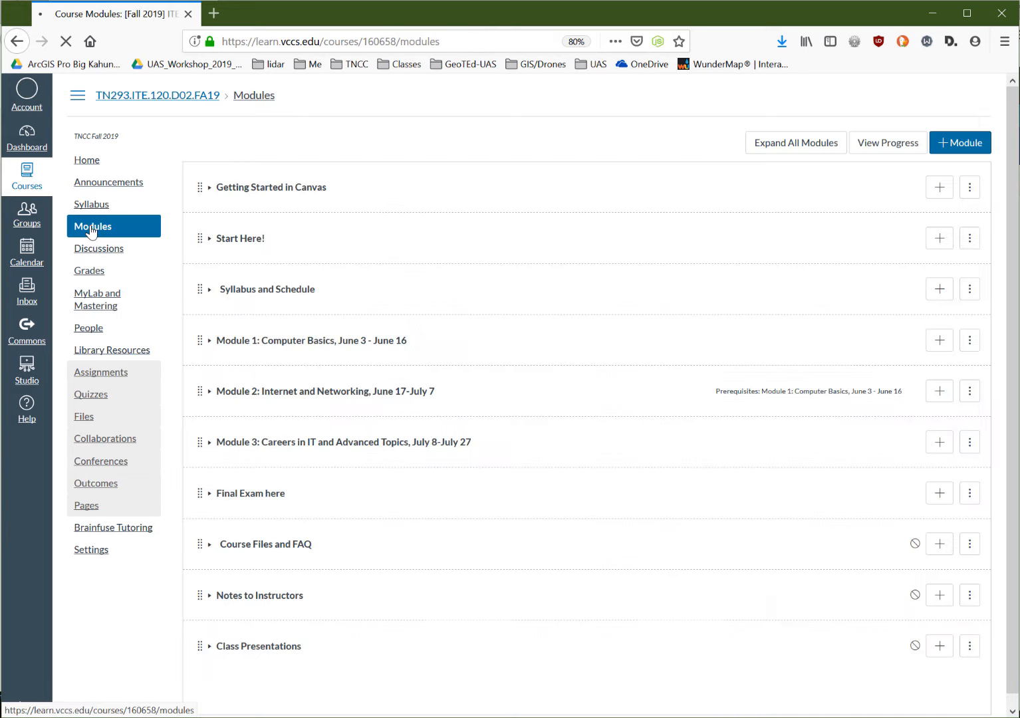
pyautogui.scroll(-5, 455, 474)
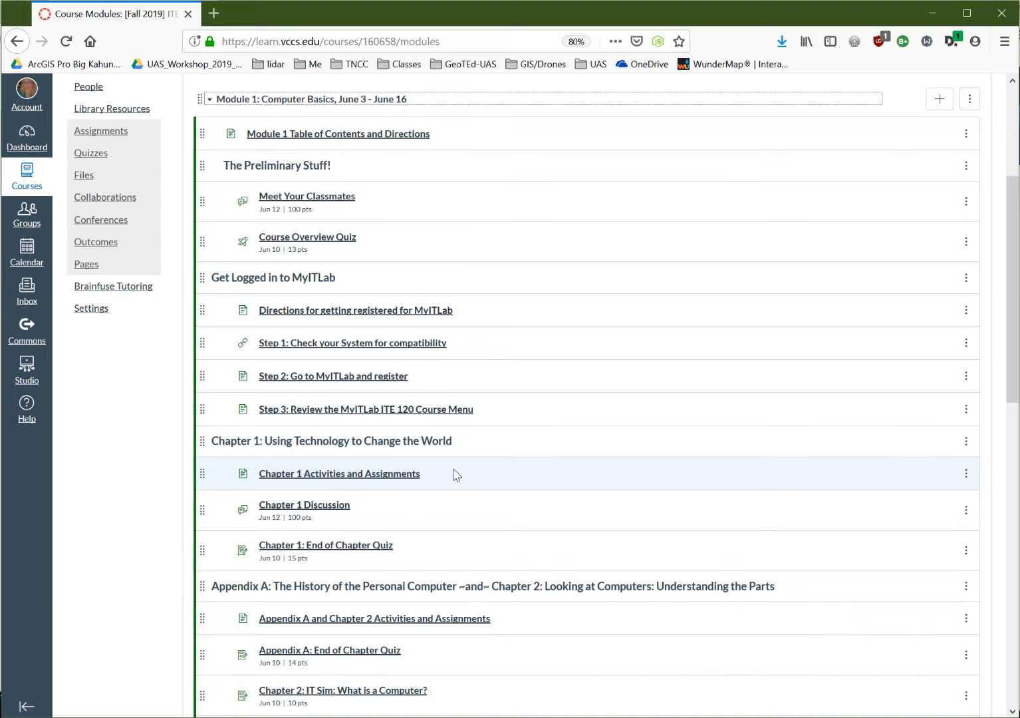
pyautogui.scroll(3, 489, 379)
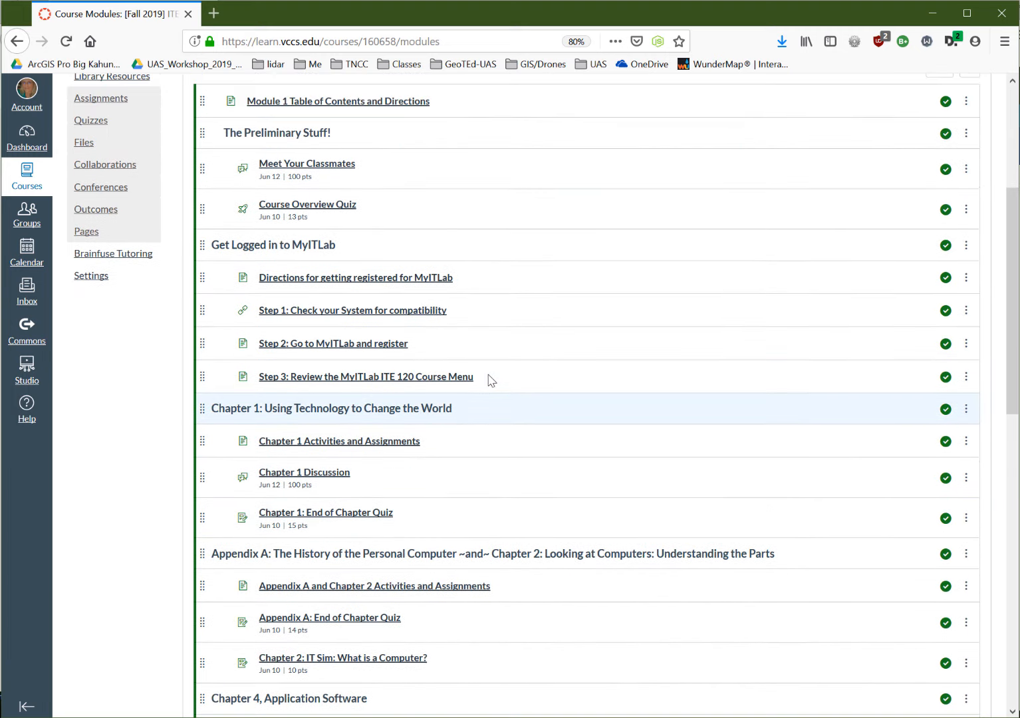
pyautogui.scroll(-2, 478, 379)
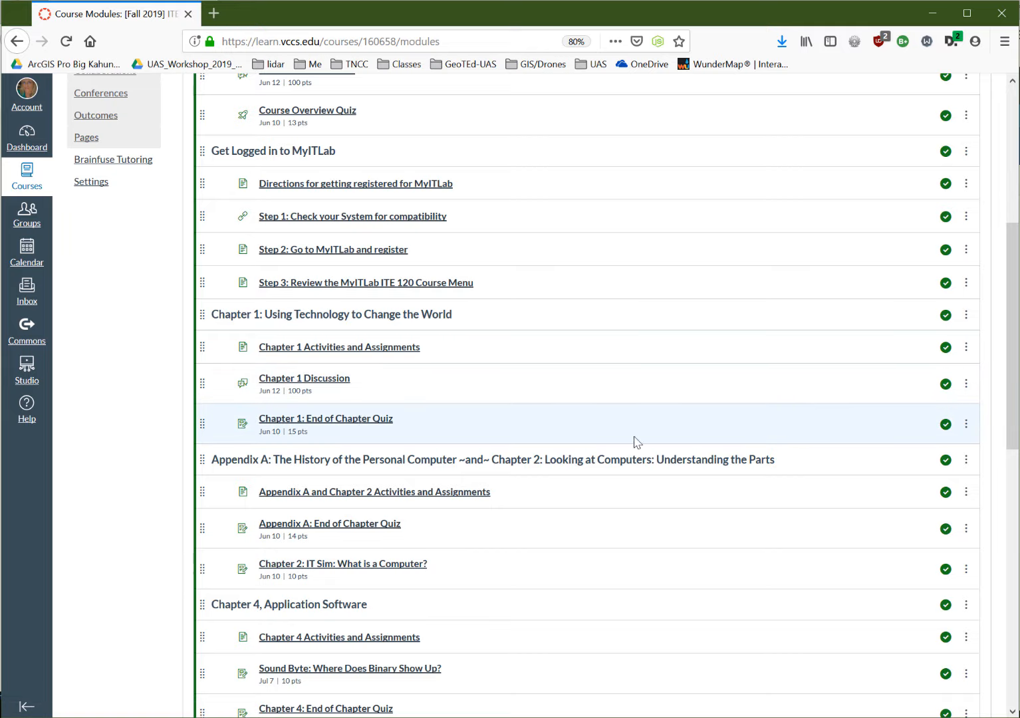
pyautogui.click(965, 424)
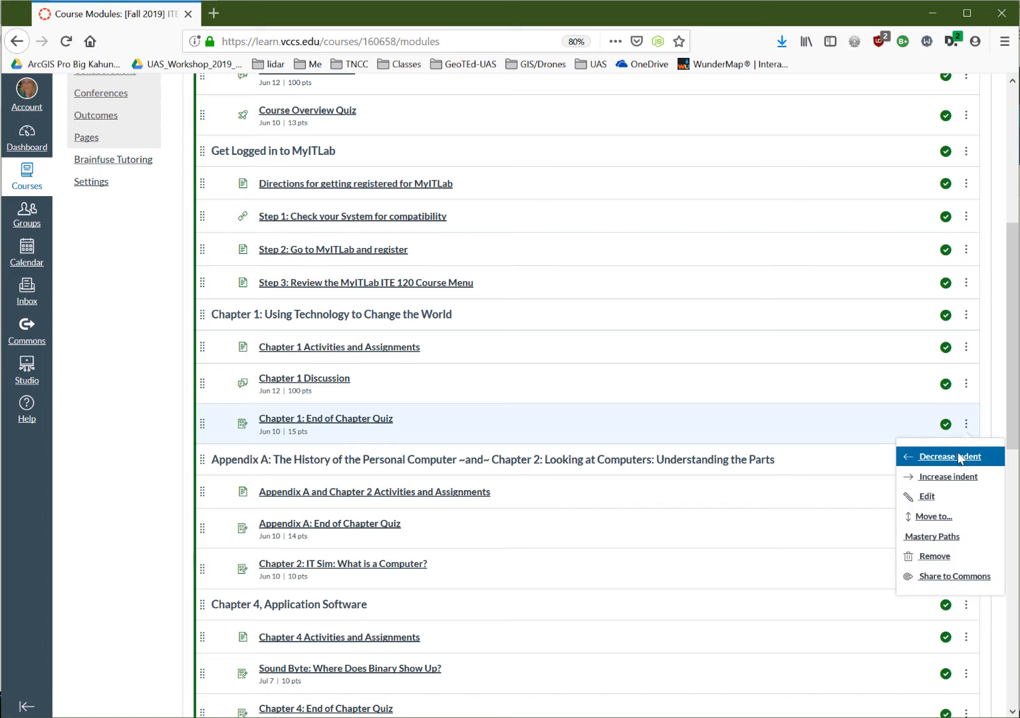
pyautogui.click(934, 556)
pyautogui.click(537, 341)
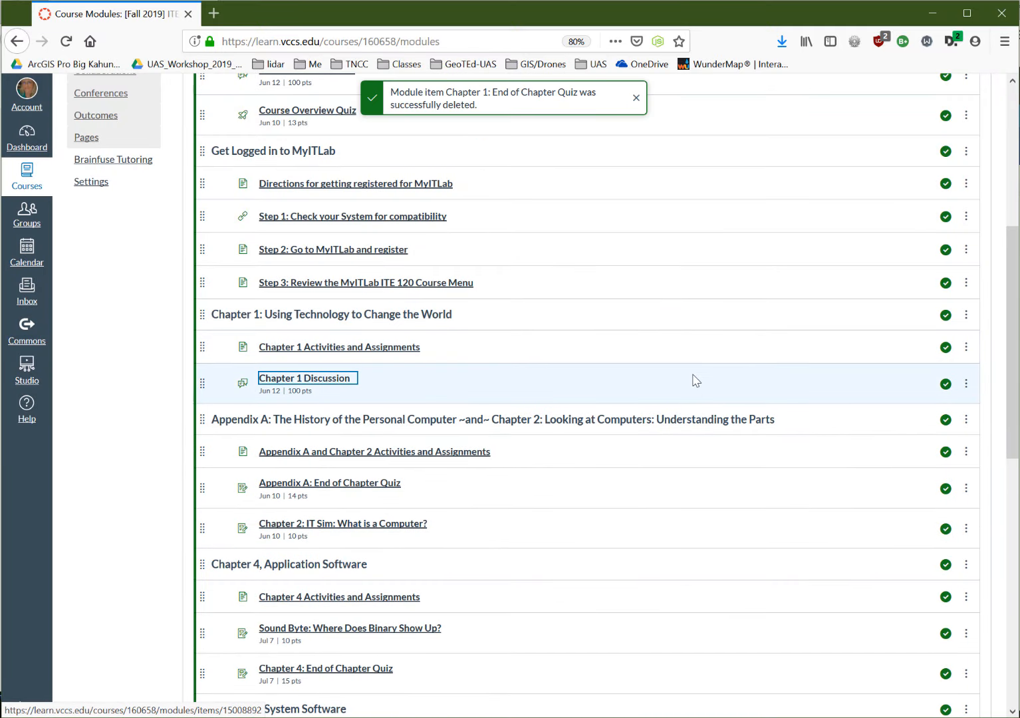
# Add the assignment "Chapter 1: End-of-Chapter Quiz" from the Assignments group to Module 1: Computer Basics
pyautogui.scroll(5, 727, 431)
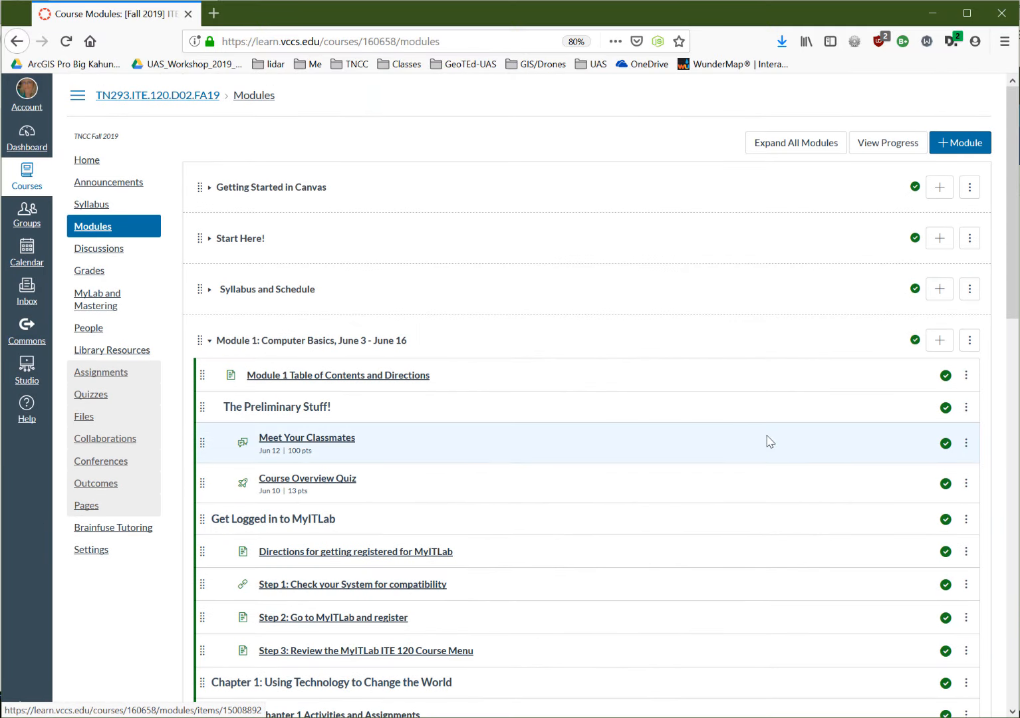
pyautogui.click(940, 340)
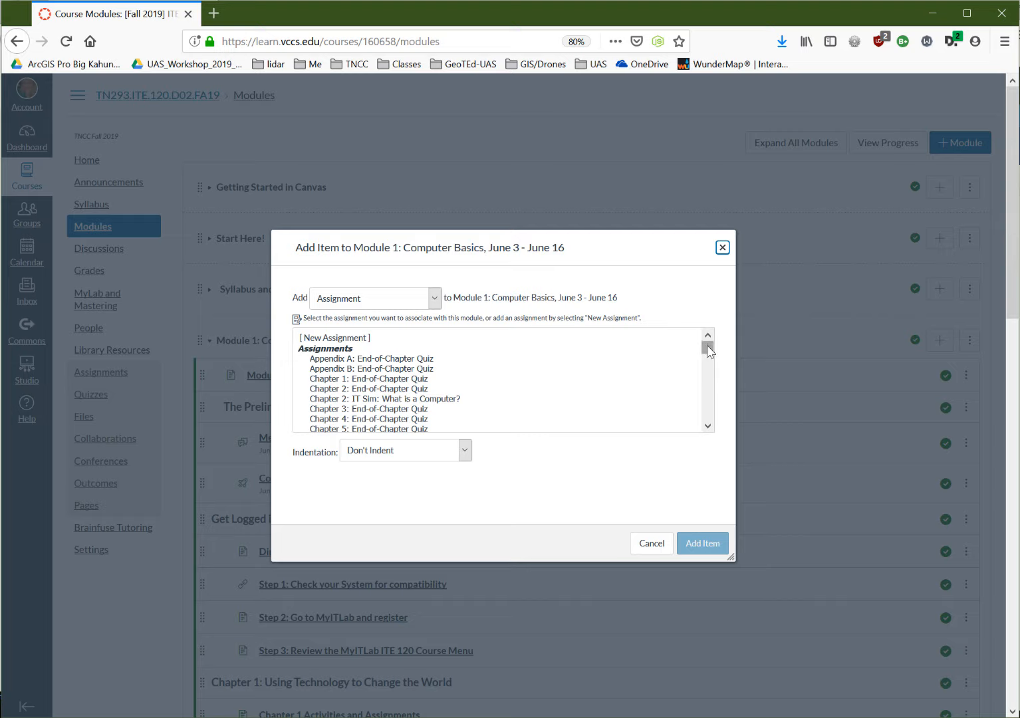
pyautogui.moveTo(707, 348)
pyautogui.mouseDown()
pyautogui.moveTo(702, 388)
pyautogui.moveTo(690, 350)
pyautogui.mouseUp()
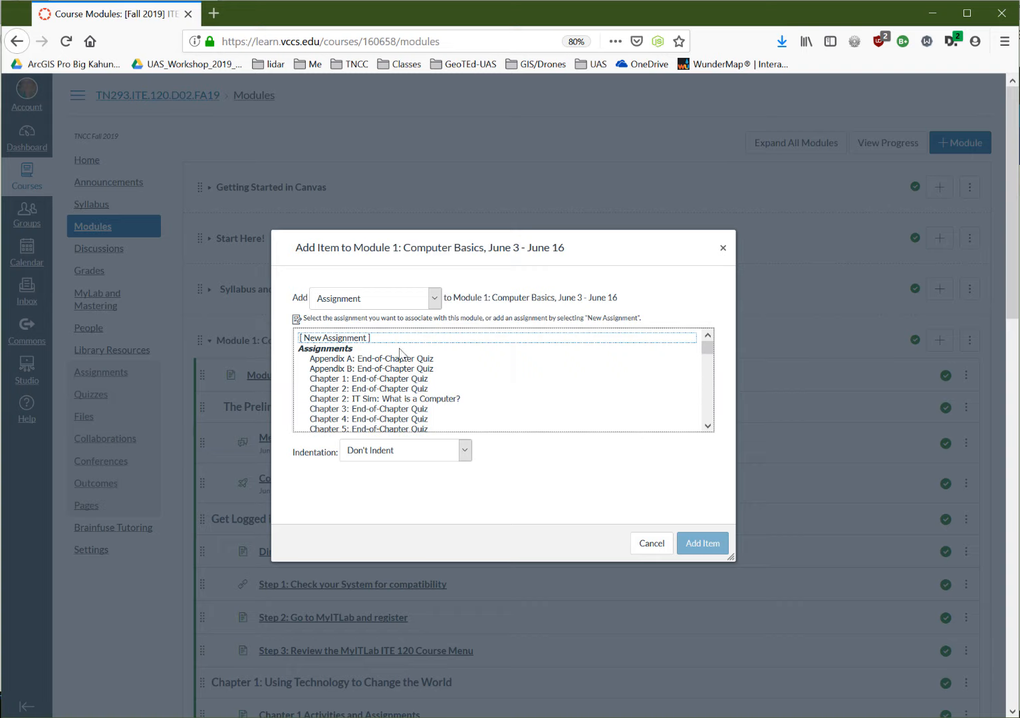
pyautogui.click(390, 380)
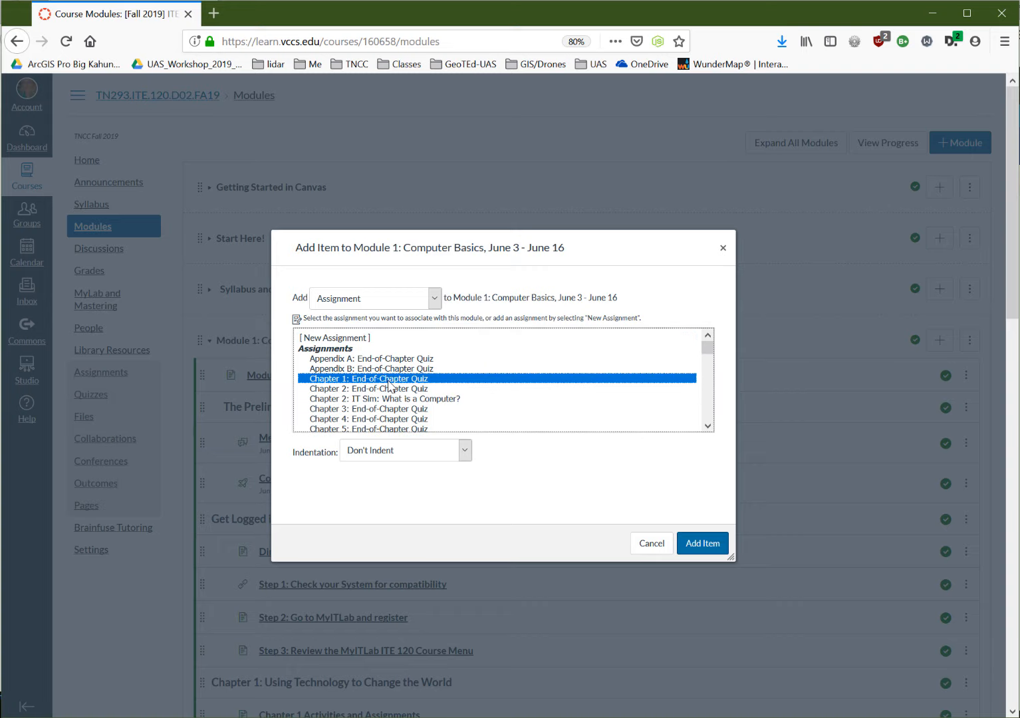
pyautogui.click(714, 550)
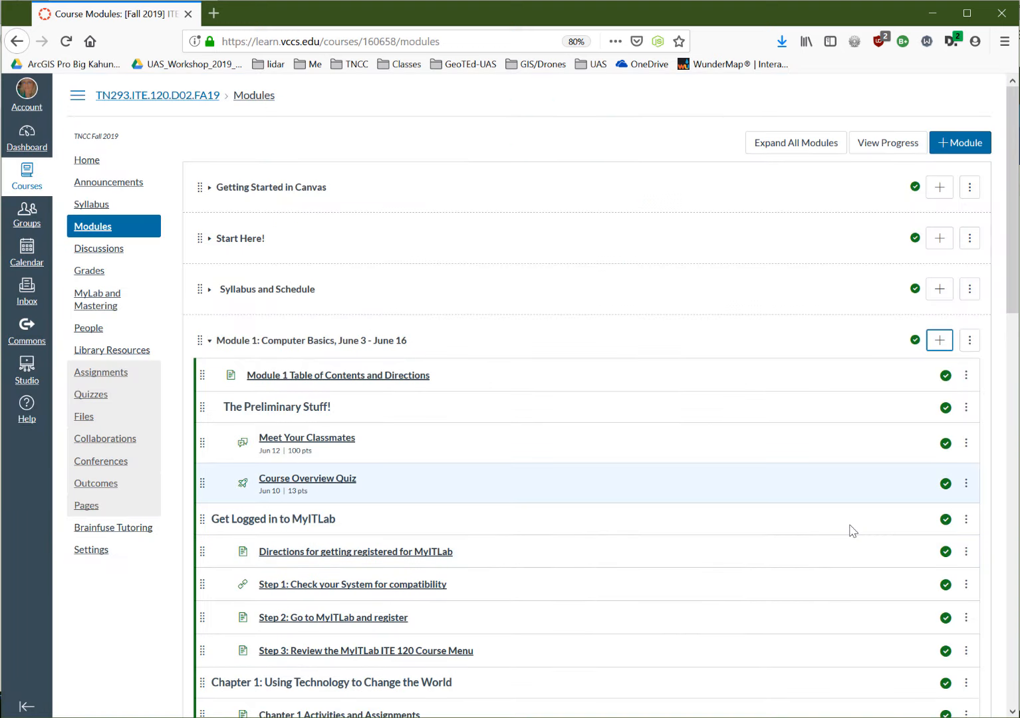
# Move the "Chapter 1: End-of-Chapter Quiz" item directly below Chapter 1 Discussion in Module 1
pyautogui.scroll(-7, 844, 530)
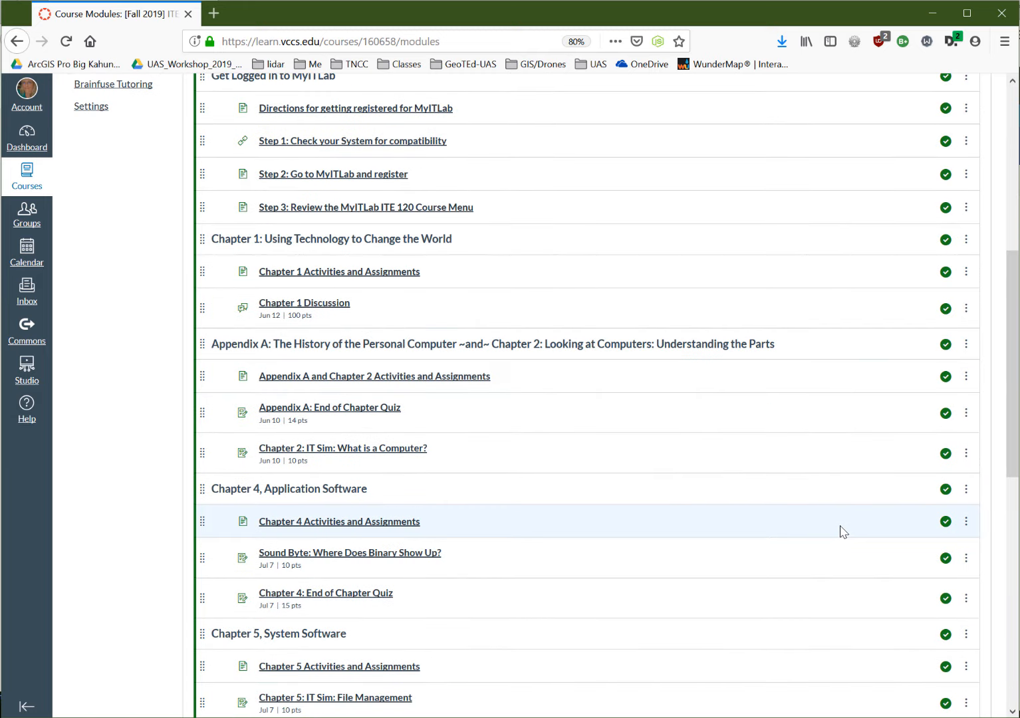
pyautogui.scroll(-5, 565, 490)
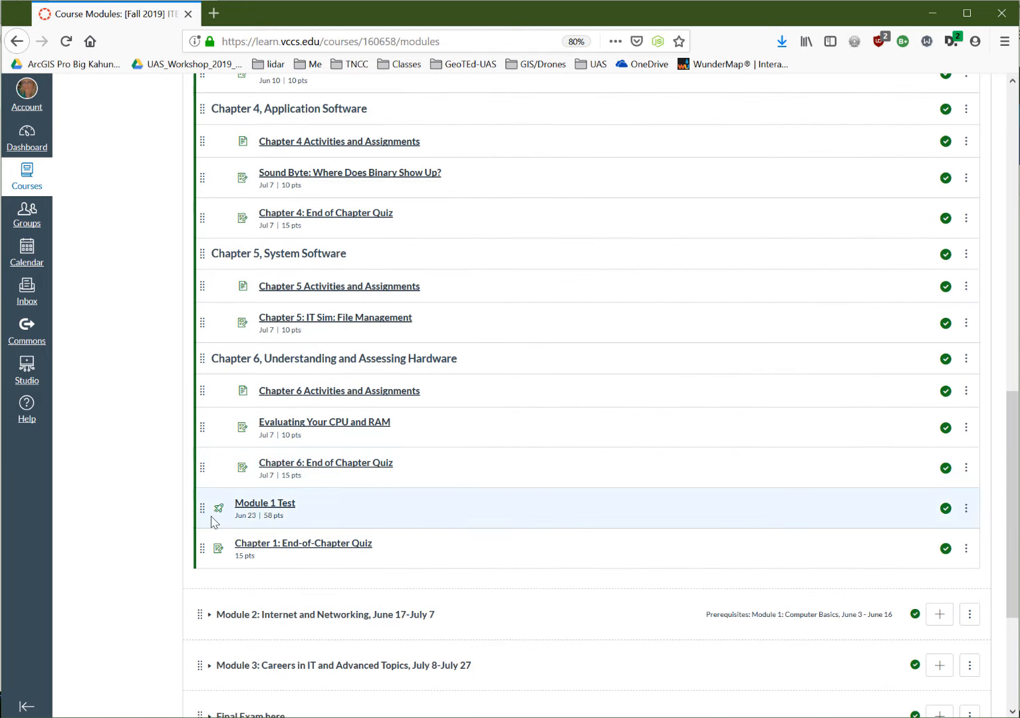
pyautogui.moveTo(203, 547); pyautogui.dragTo(246, 93)
pyautogui.scroll(4, 551, 383)
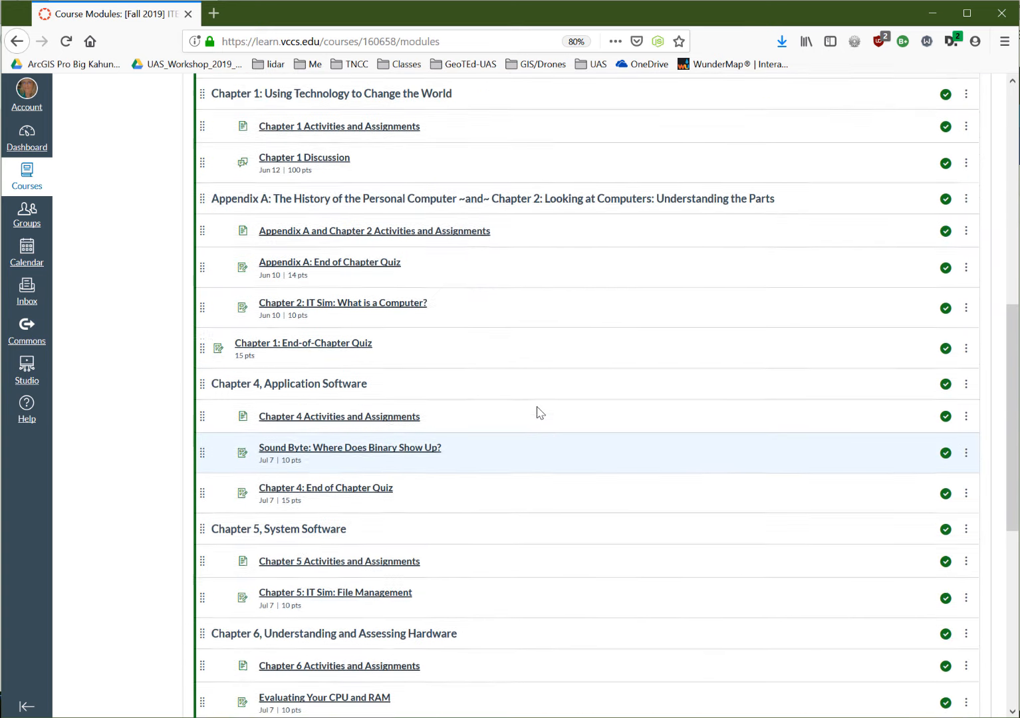
pyautogui.moveTo(201, 358); pyautogui.dragTo(213, 230)
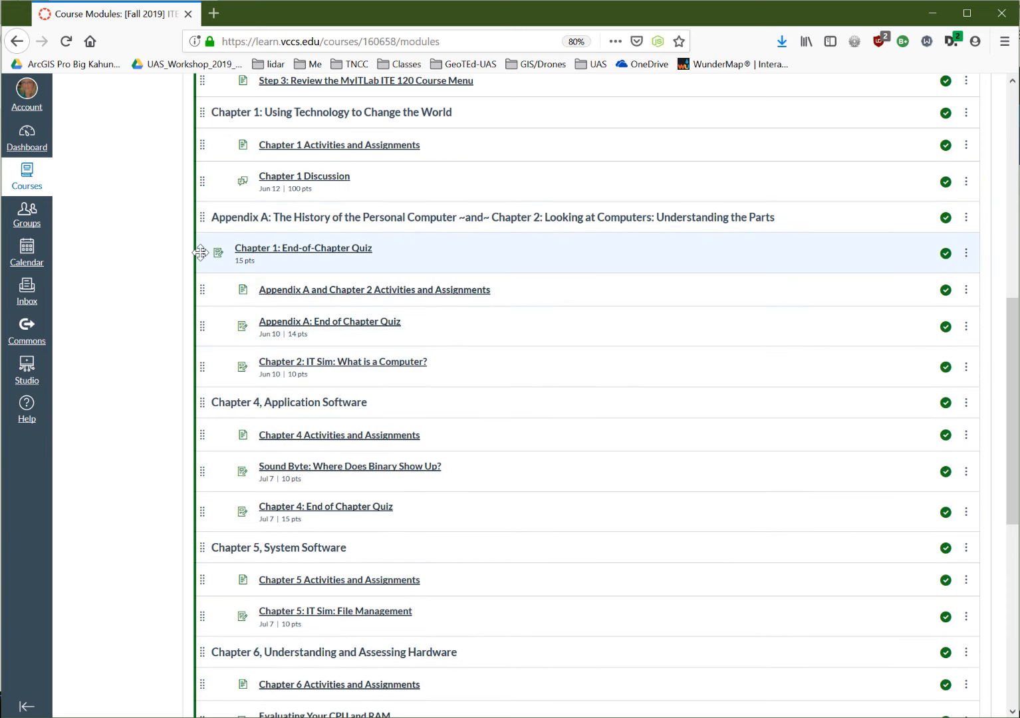
pyautogui.moveTo(200, 251); pyautogui.dragTo(204, 214)
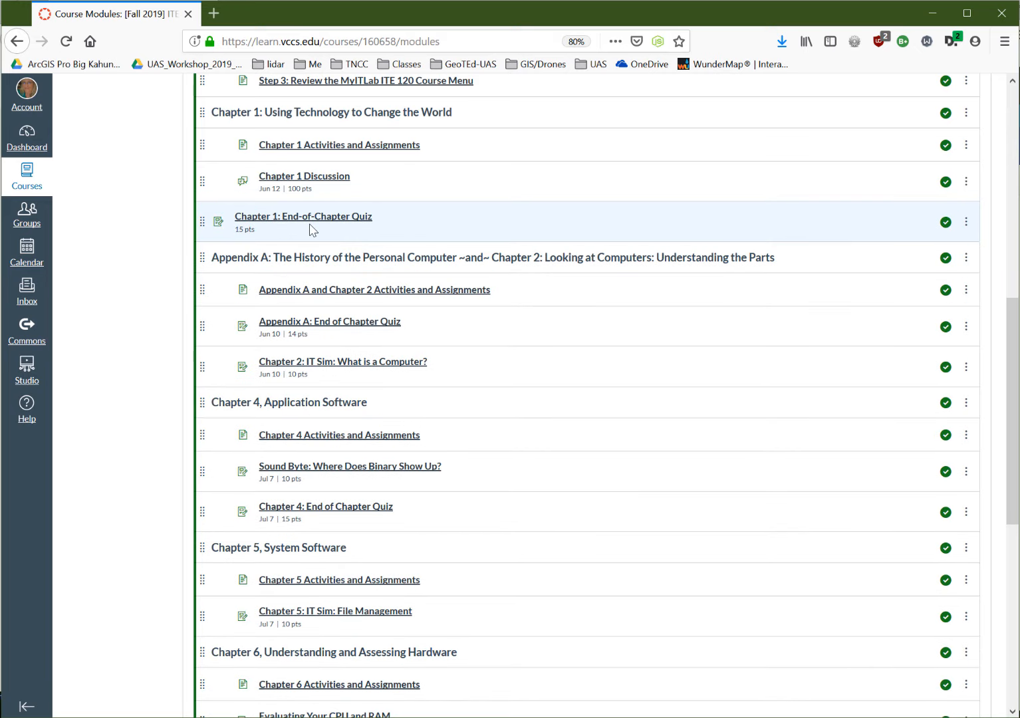
# Increase the indent of the "Chapter 1: End-of-Chapter Quiz" item by two levels to align it with Chapter 1 Discussion
pyautogui.click(965, 223)
pyautogui.click(958, 255)
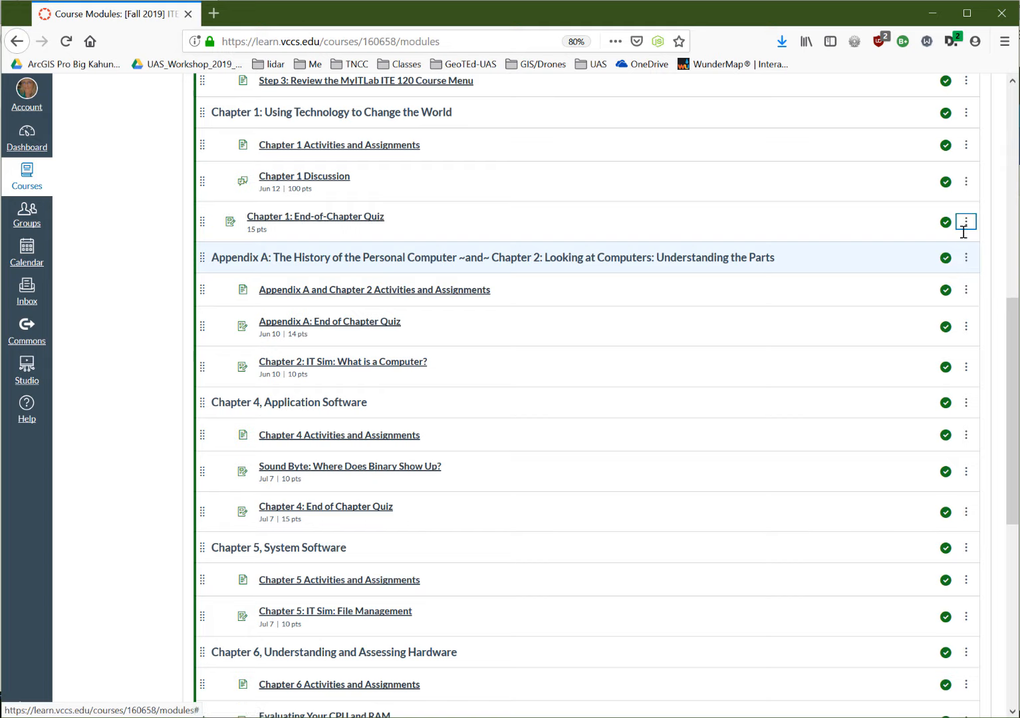
pyautogui.click(966, 222)
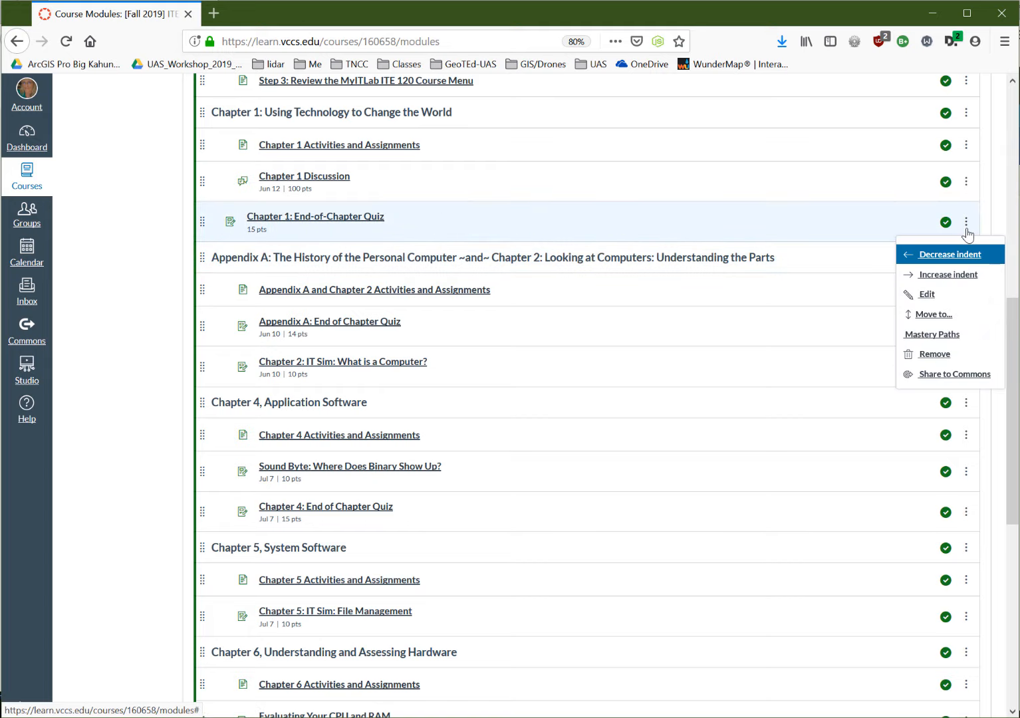
pyautogui.click(956, 274)
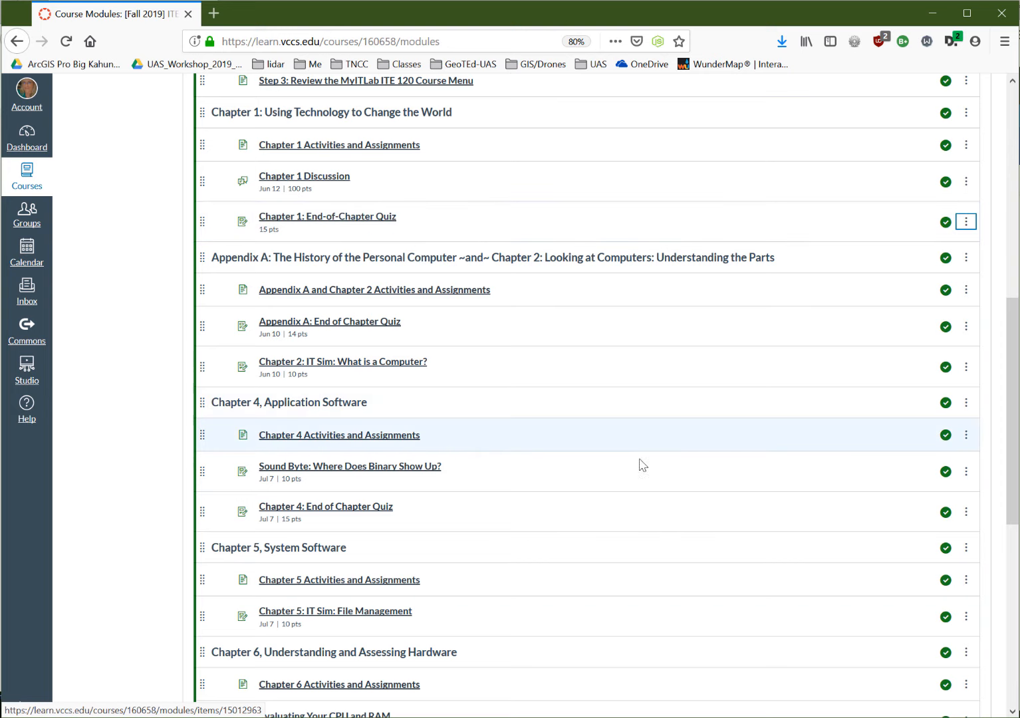
# Enter Student View from the course home page and try to open MyLab IT Course Content, accepting Pearson's license agreement
pyautogui.scroll(8, 595, 492)
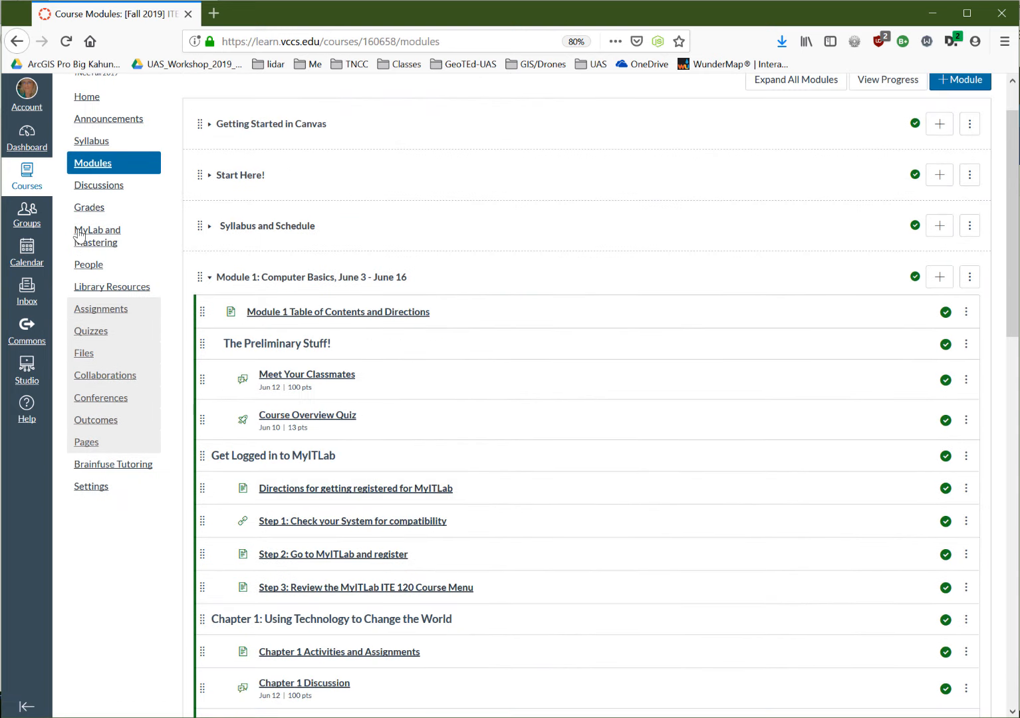
pyautogui.click(78, 98)
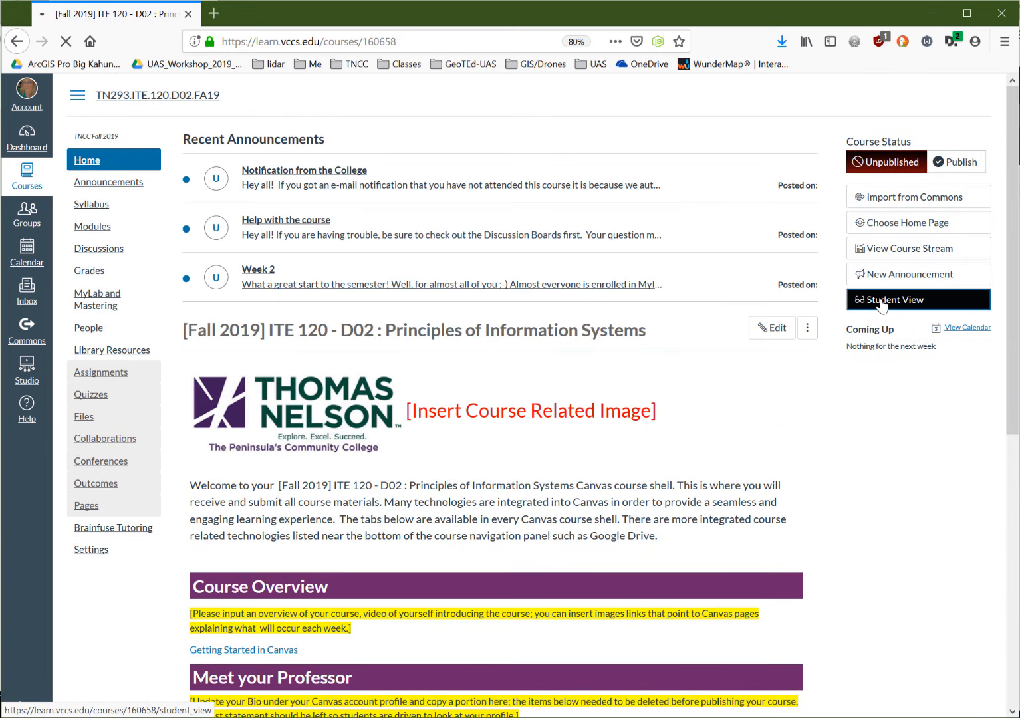
pyautogui.click(882, 300)
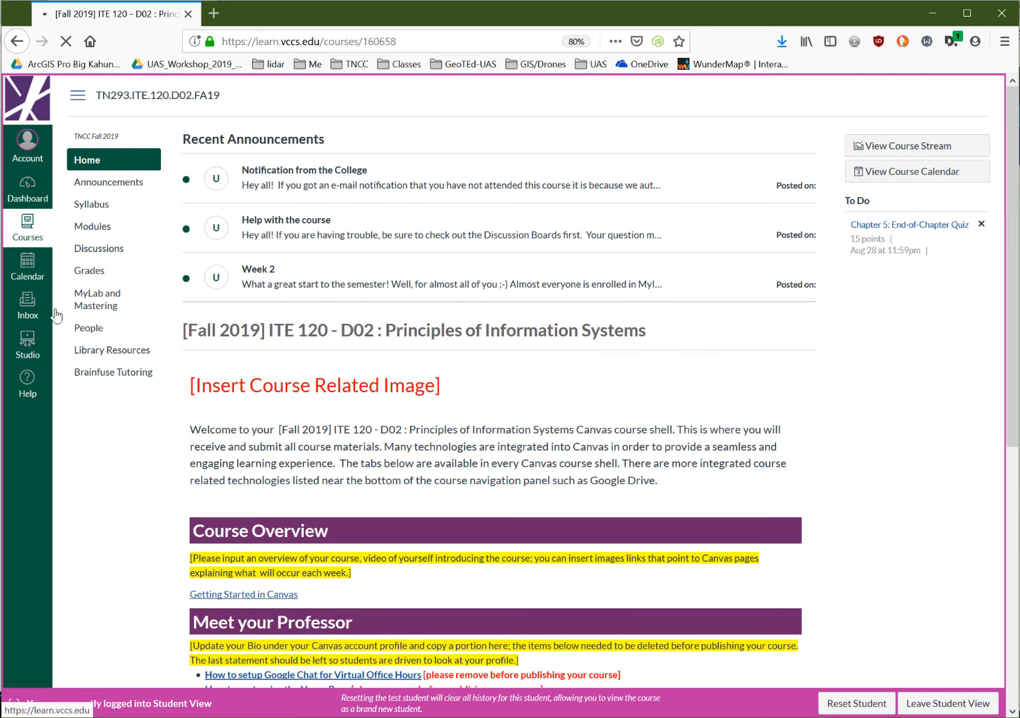
pyautogui.click(85, 297)
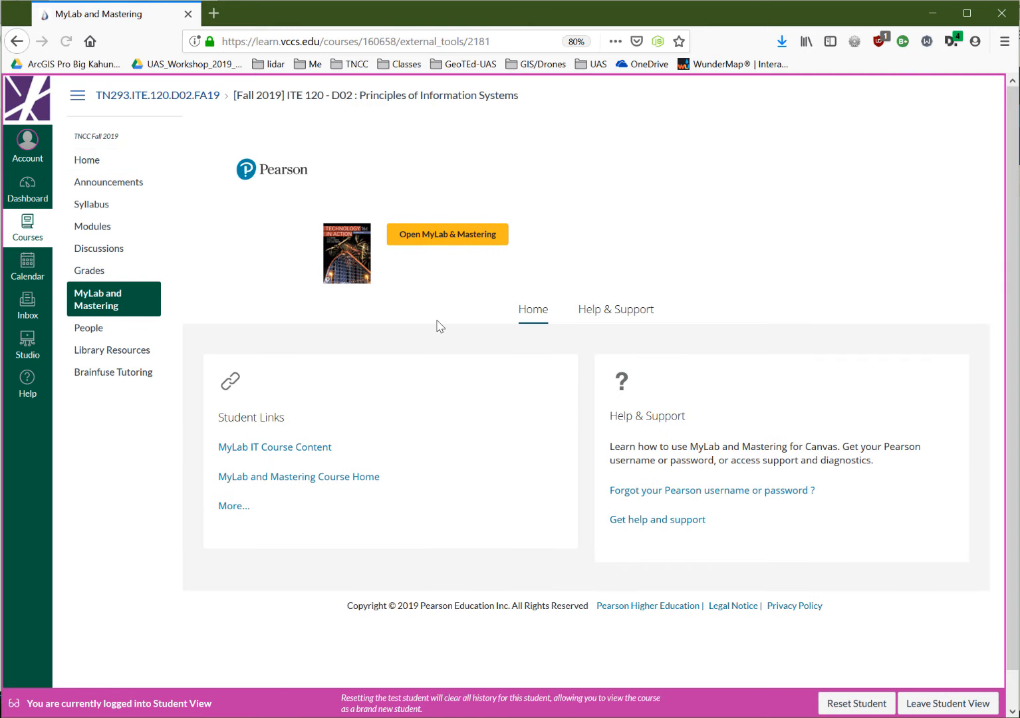
pyautogui.click(276, 453)
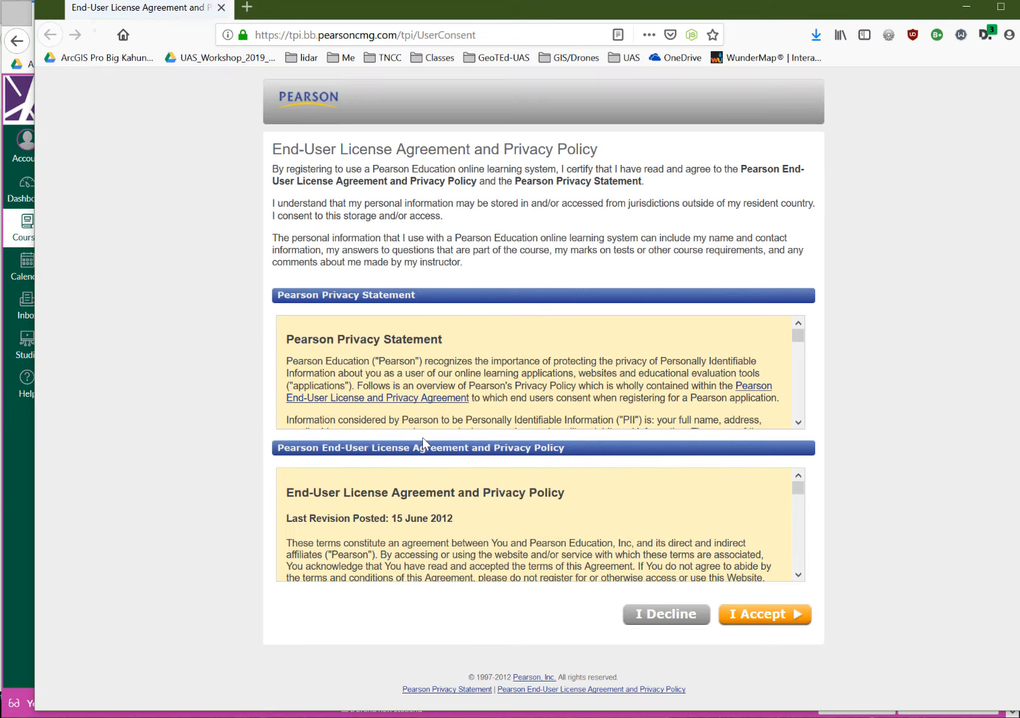
pyautogui.click(748, 617)
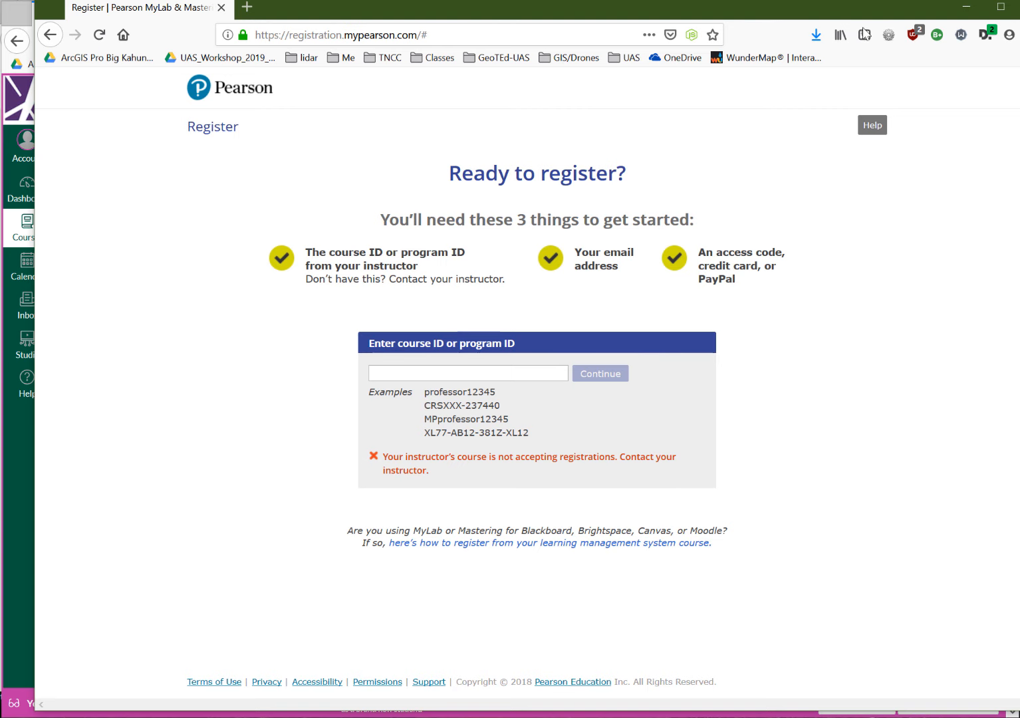
pyautogui.click(1019, 7)
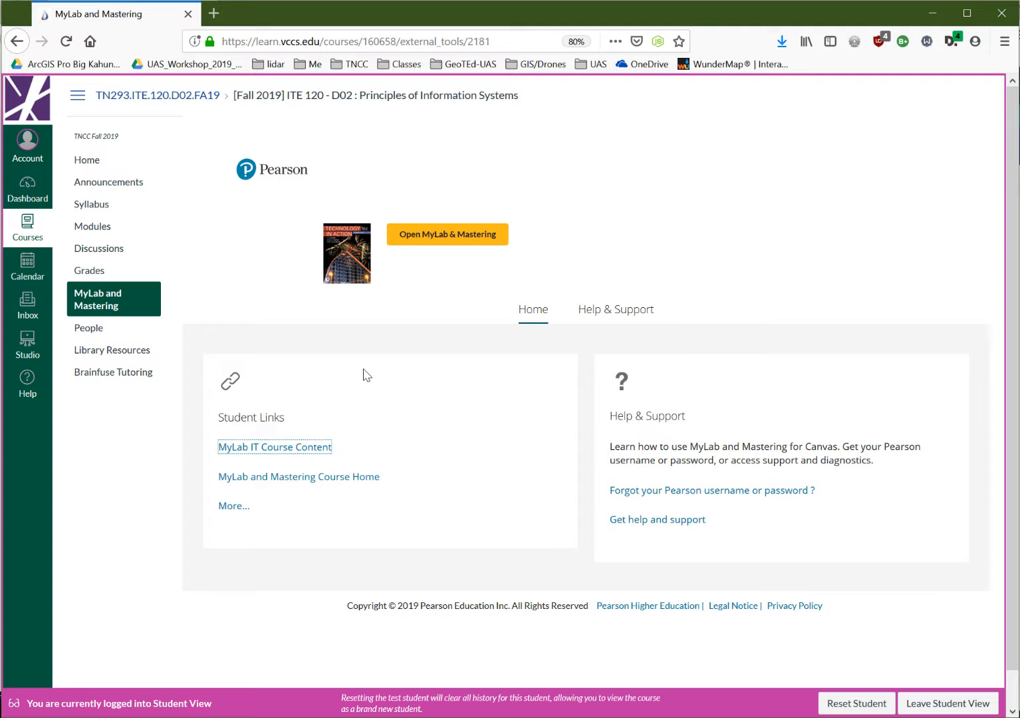
# Check Module 1's items on the Modules page as a student and leave Student View
pyautogui.click(110, 232)
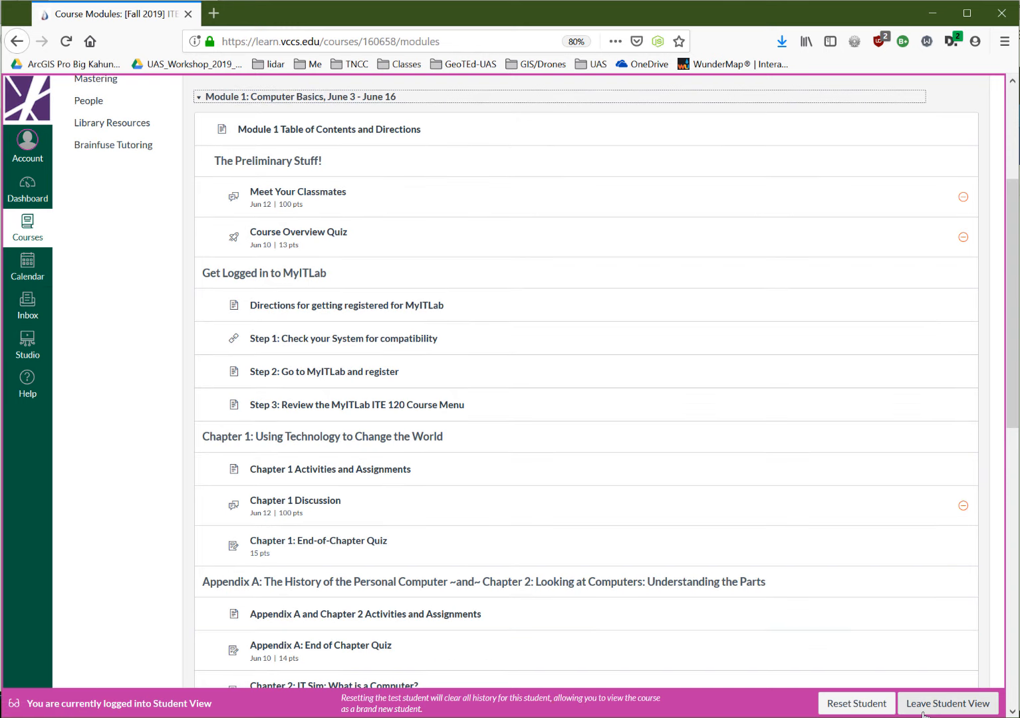
pyautogui.click(948, 703)
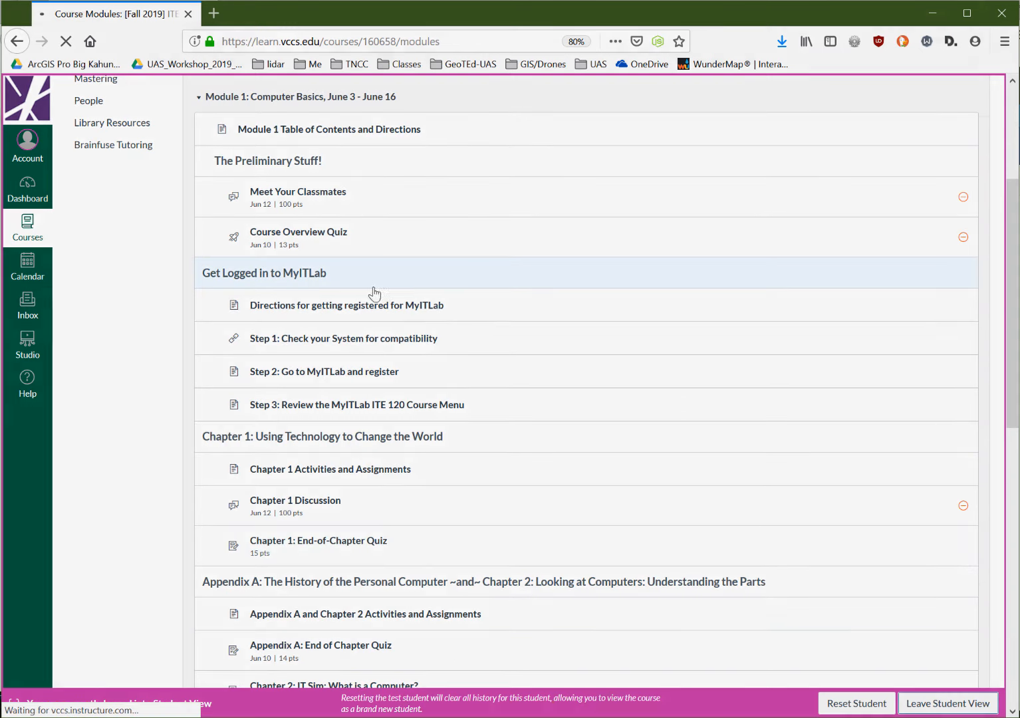